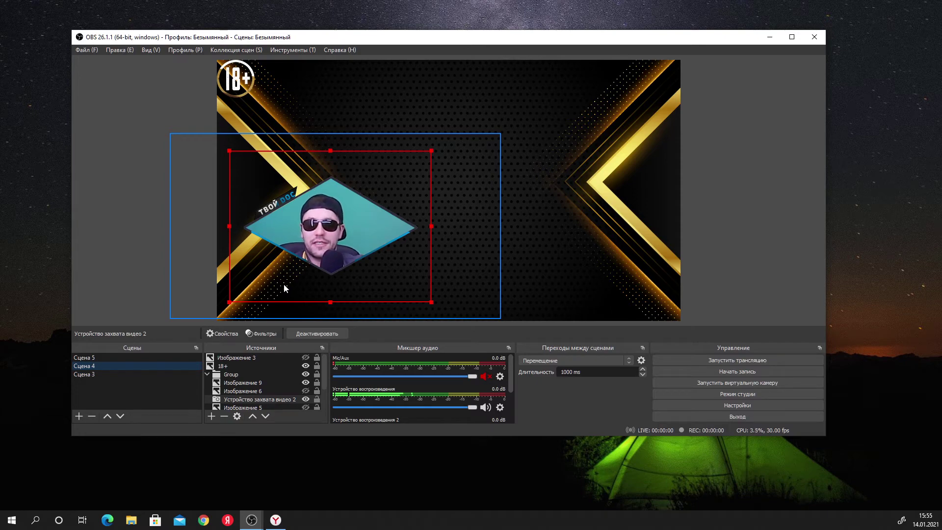
Switch the Хромакей filter of "Устройство захвата видео 2" on and off again, and close the source's filters
right_click(255, 399)
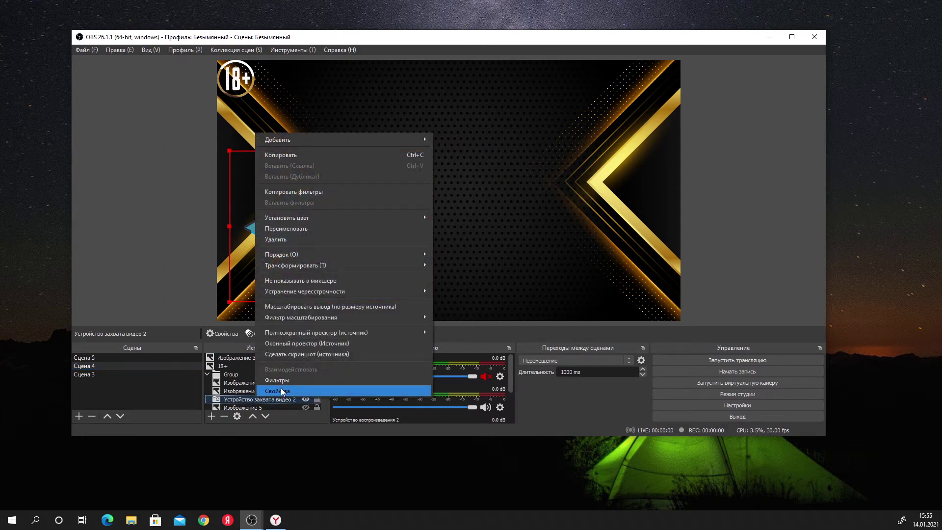
left_click(284, 381)
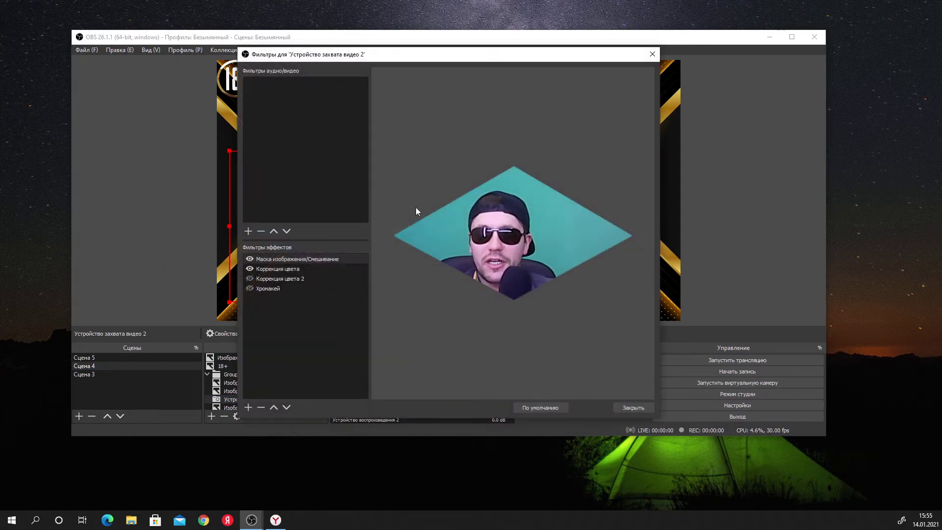
left_click_drag(374, 57, 602, 62)
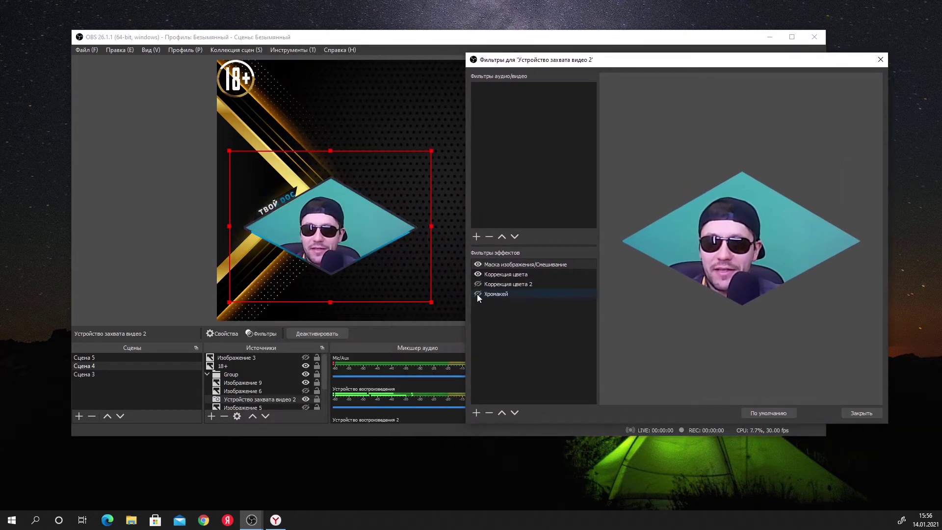
left_click(477, 294)
left_click(478, 293)
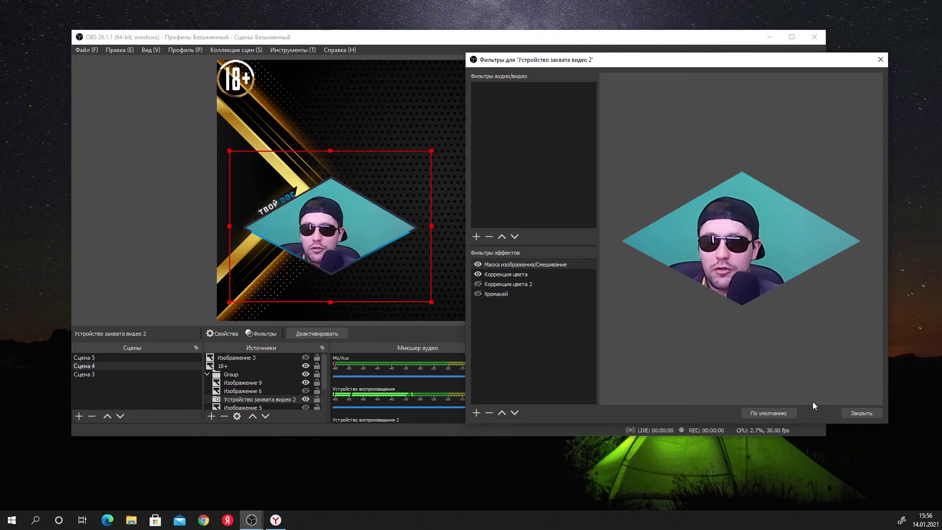
left_click(861, 413)
right_click(832, 303)
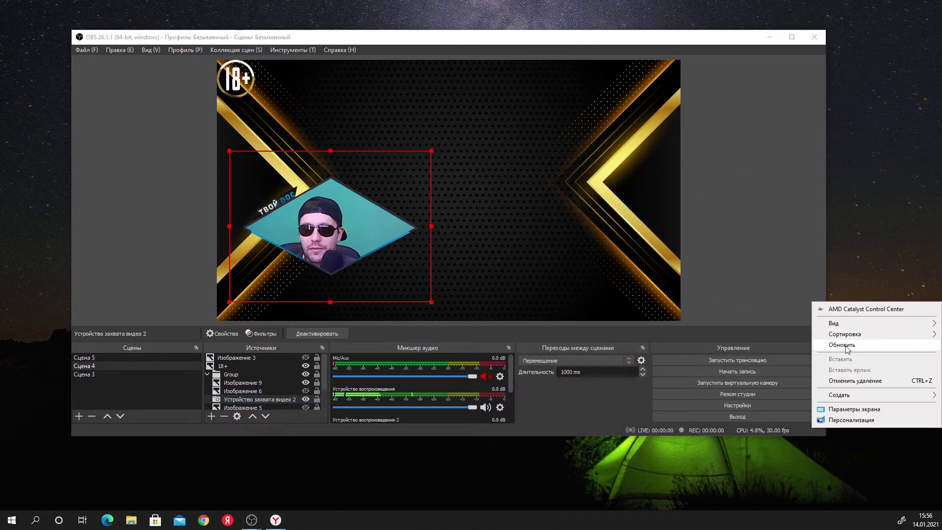
left_click(496, 305)
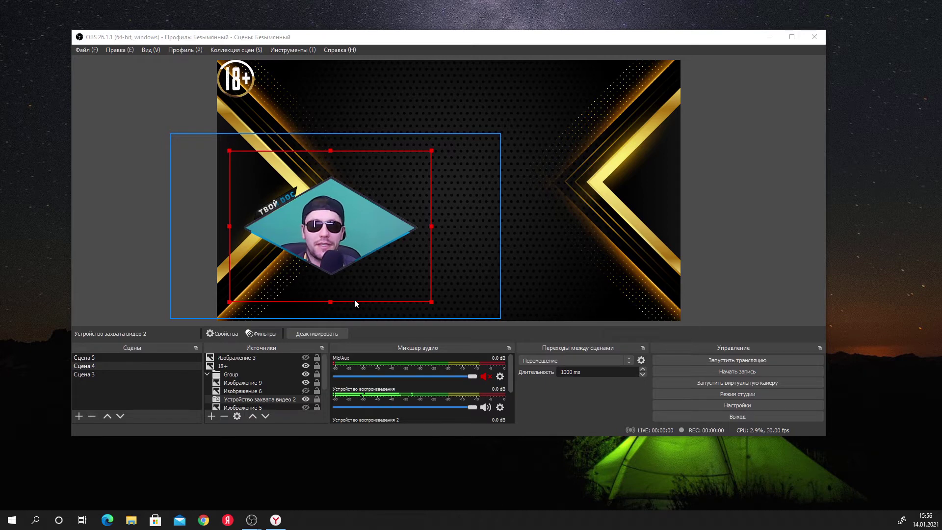
Open the video configuration (Настройка видео) of Webcam C170 from the properties of "Устройство захвата видео 2"
left_click_drag(322, 376, 324, 389)
left_click(267, 383)
right_click(267, 384)
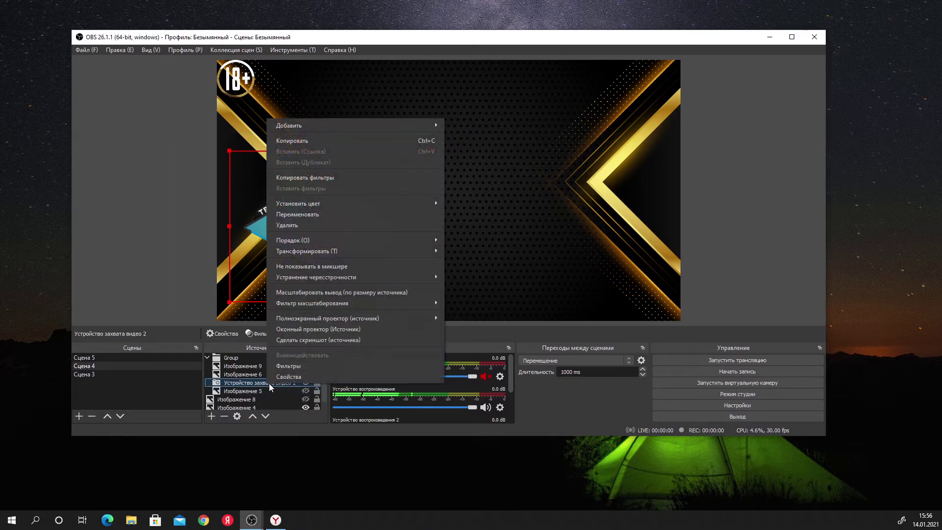
left_click(290, 378)
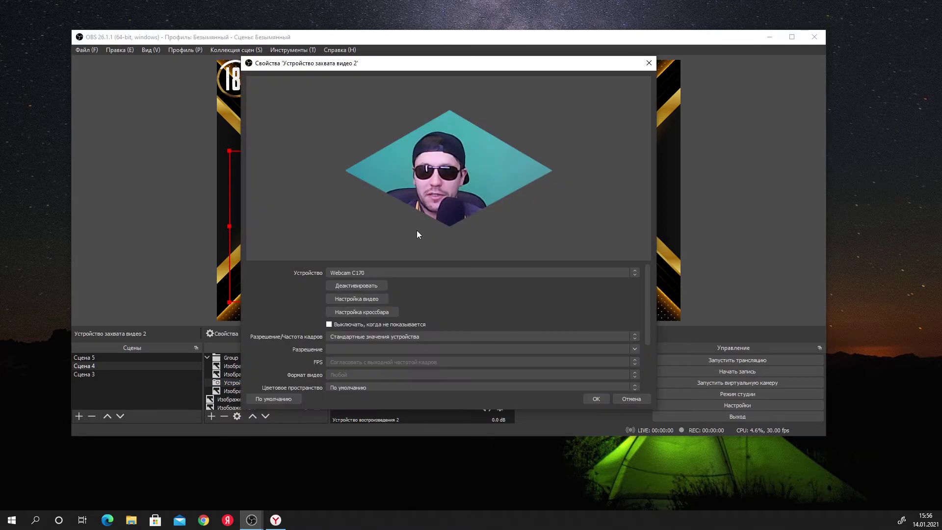
left_click_drag(367, 69, 418, 63)
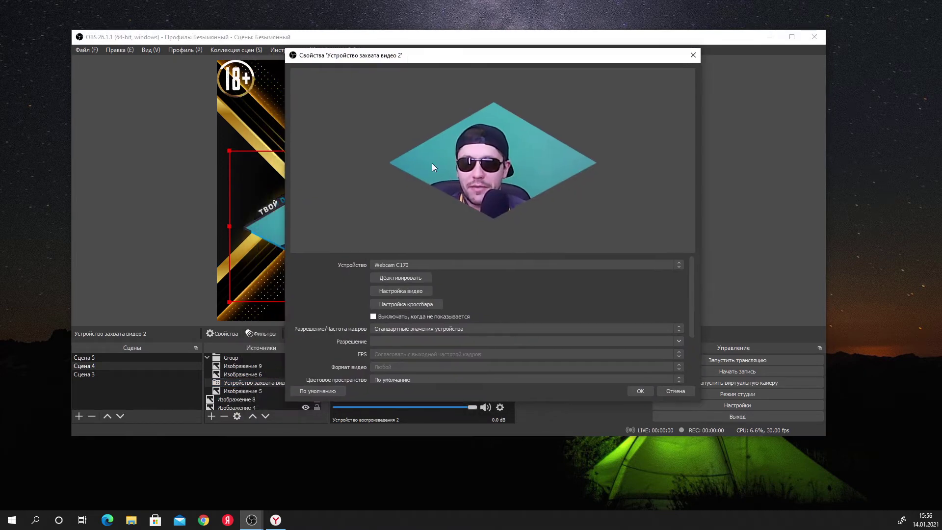
left_click(405, 290)
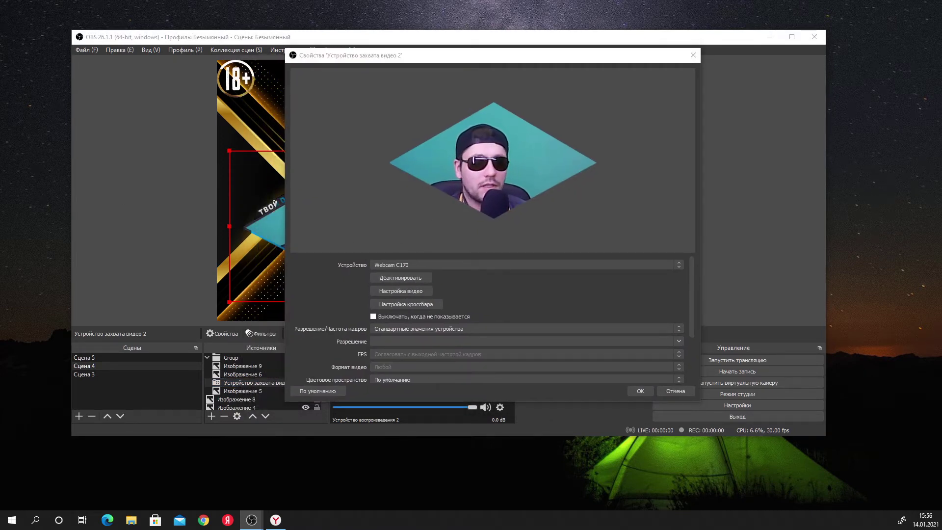
left_click_drag(469, 114, 293, 106)
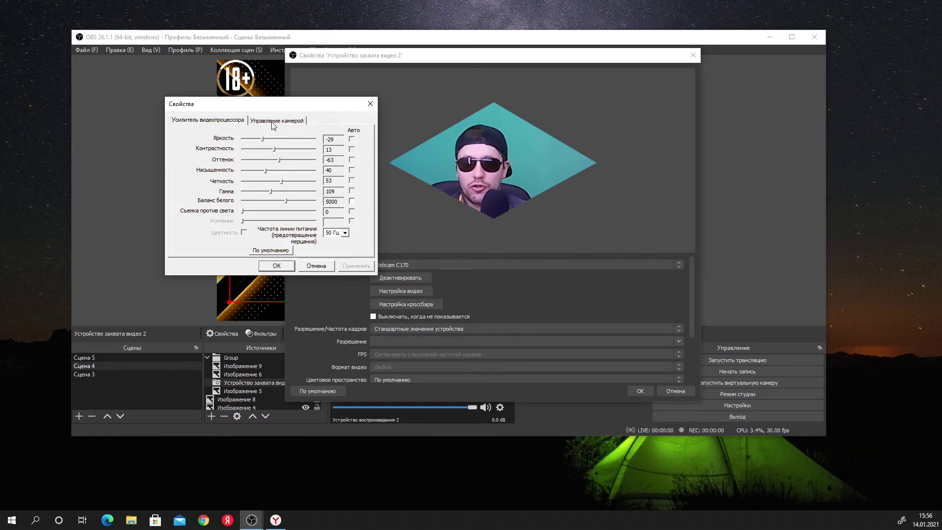
left_click_drag(306, 104, 278, 98)
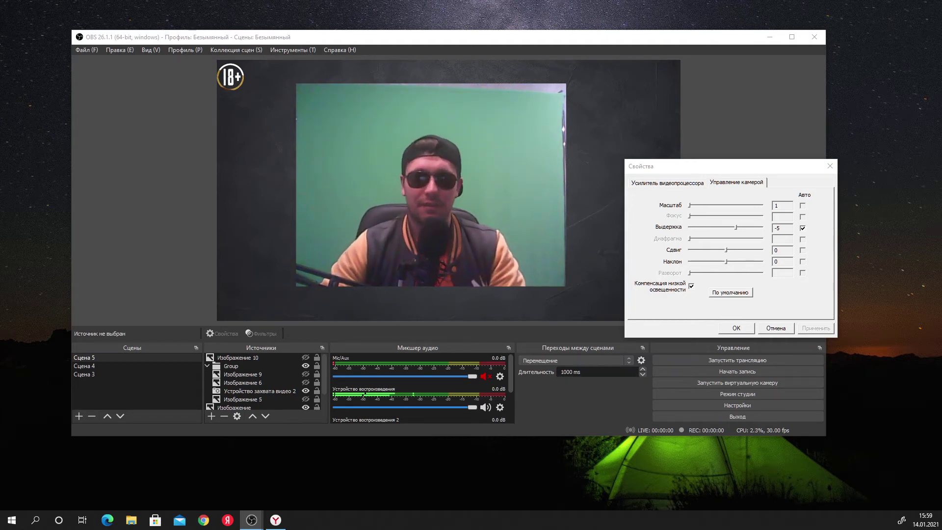
Switch to Сцена 4 and show the webcam's Усилитель видеопроцессора settings beside the camera preview
key("Return")
left_click(126, 366)
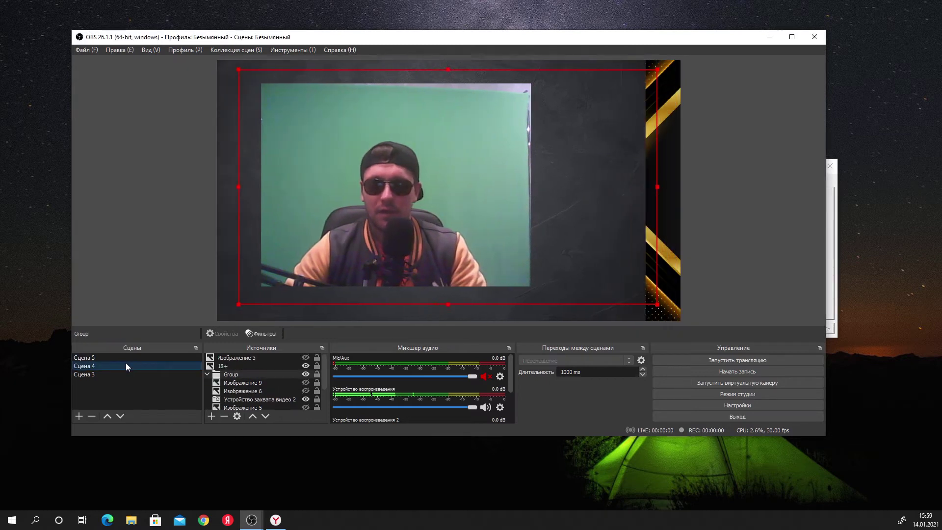
left_click(833, 285)
left_click_drag(749, 170, 634, 146)
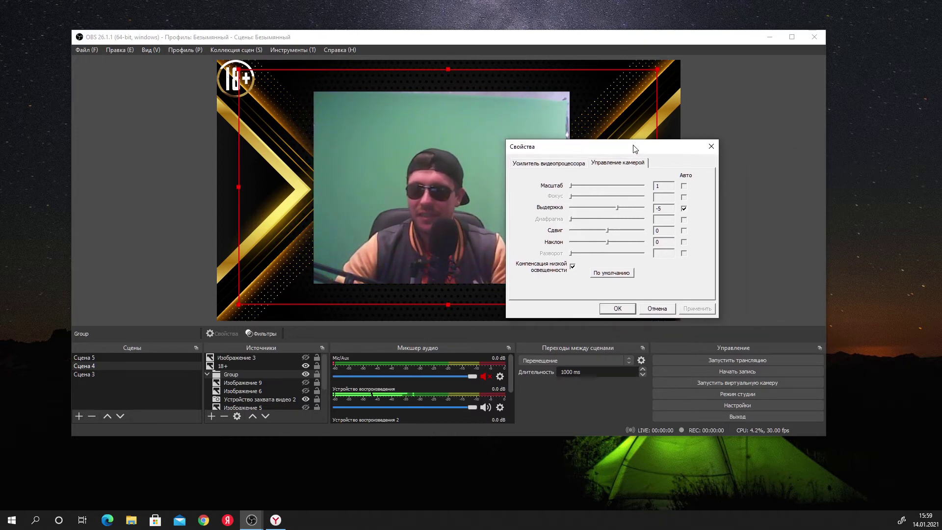
left_click(575, 165)
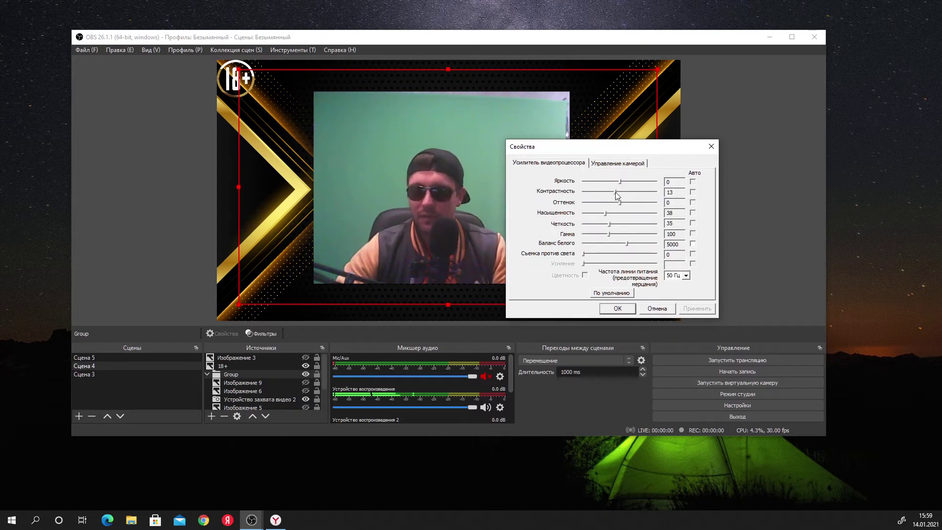
left_click_drag(631, 147, 682, 138)
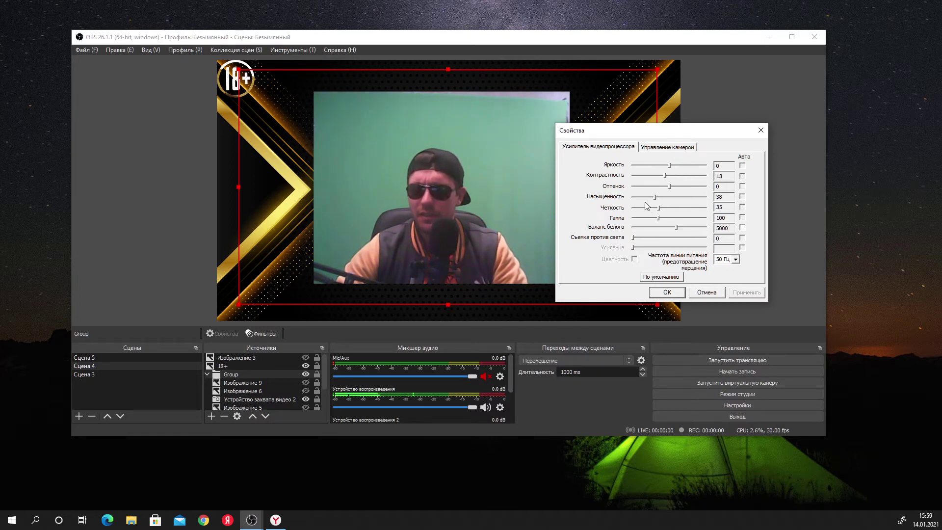
left_click_drag(693, 131, 687, 141)
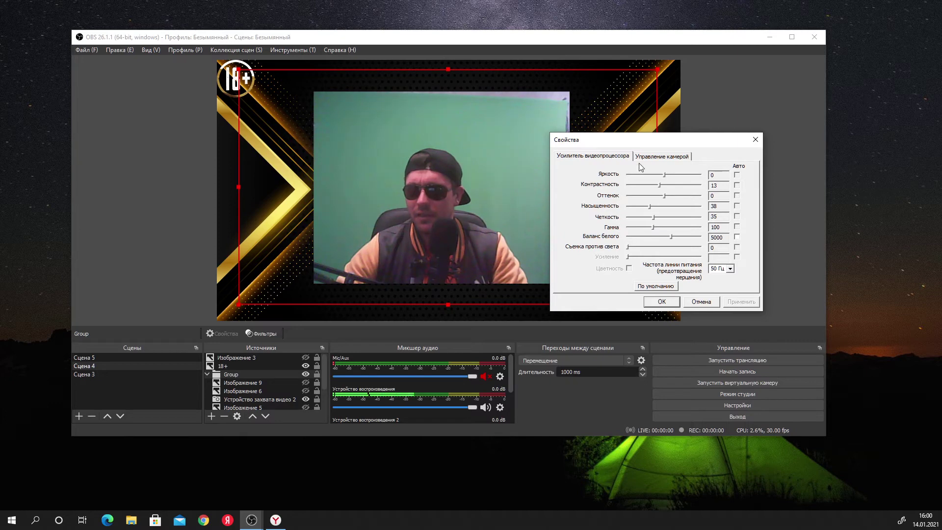
Set the webcam's white balance (Баланс белого) to 4428 with its automatic mode off
left_click(658, 157)
left_click(613, 159)
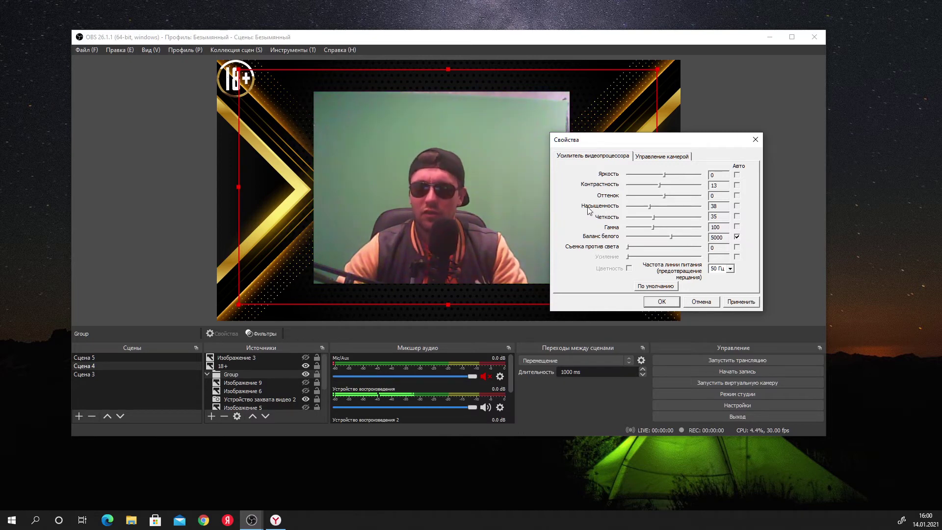
left_click_drag(622, 147, 634, 172)
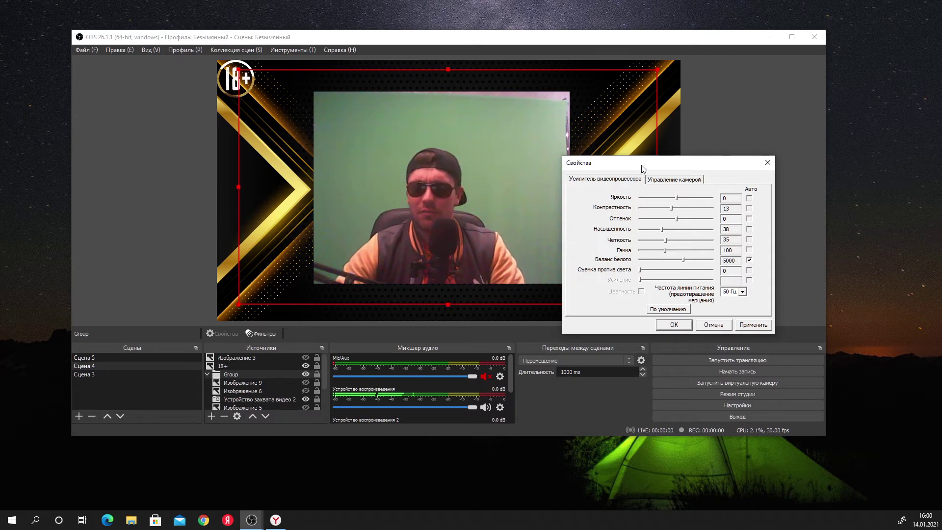
left_click_drag(641, 165, 720, 163)
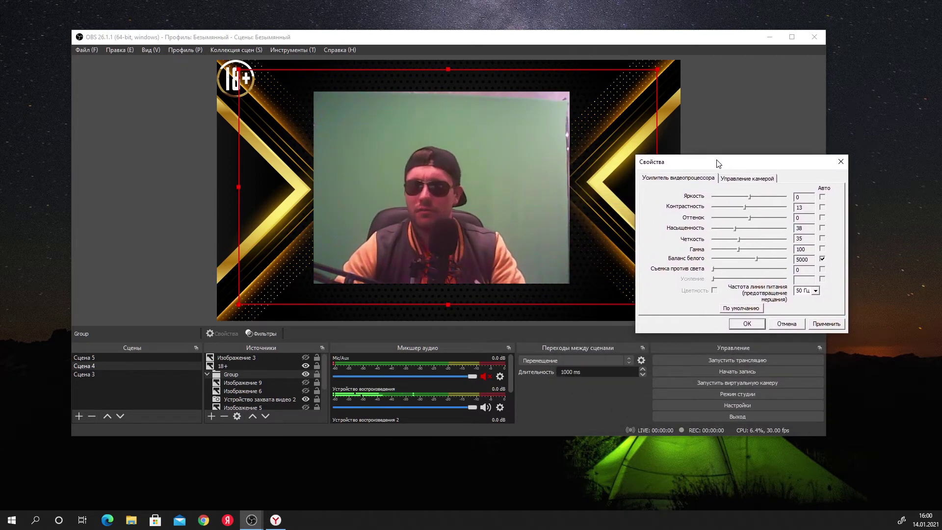
left_click_drag(725, 163, 680, 139)
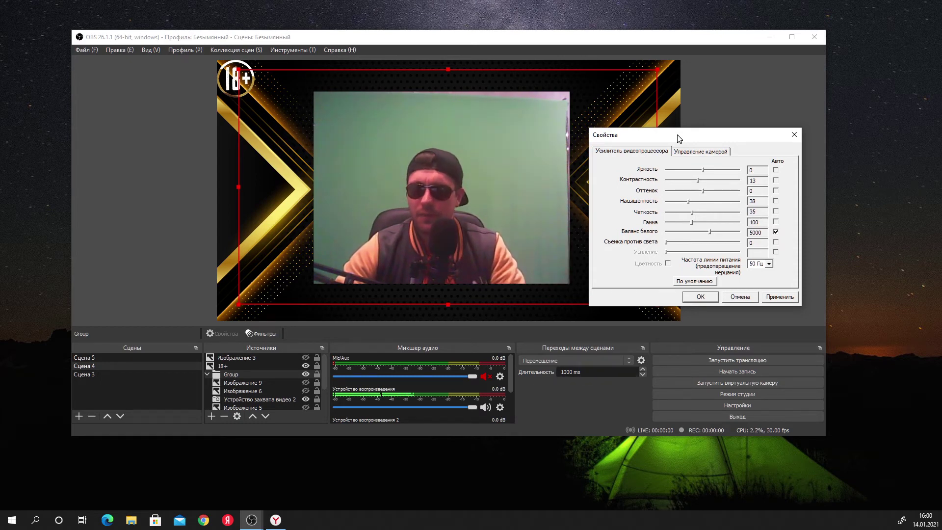
left_click_drag(680, 139, 678, 125)
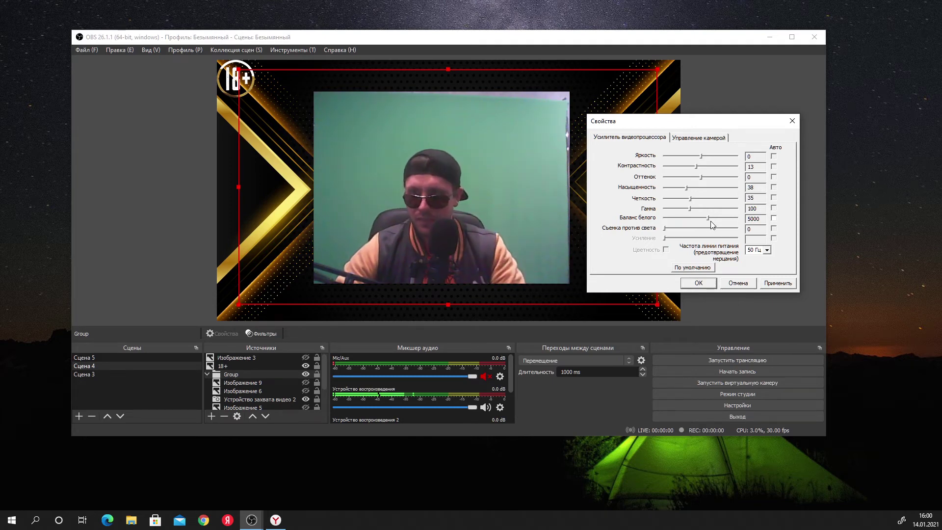
left_click_drag(706, 219, 692, 220)
left_click_drag(748, 221, 697, 223)
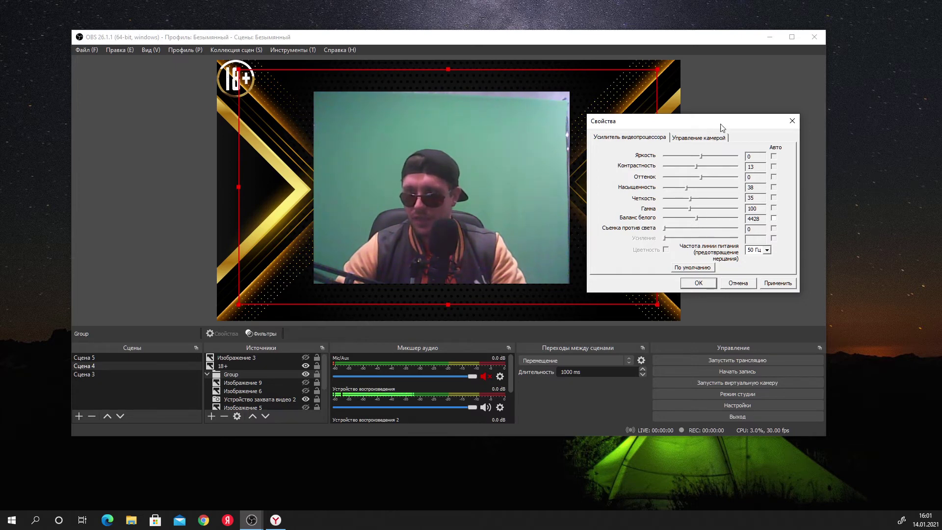
In the camera control settings, turn off automatic exposure (Выдержка), try -7, and set it to -3
left_click_drag(723, 125, 681, 107)
left_click(662, 129)
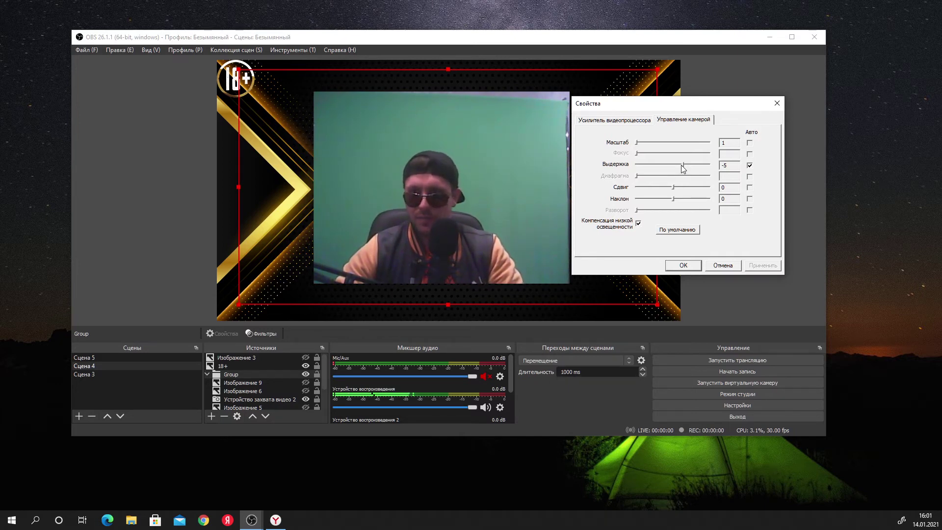
left_click(749, 167)
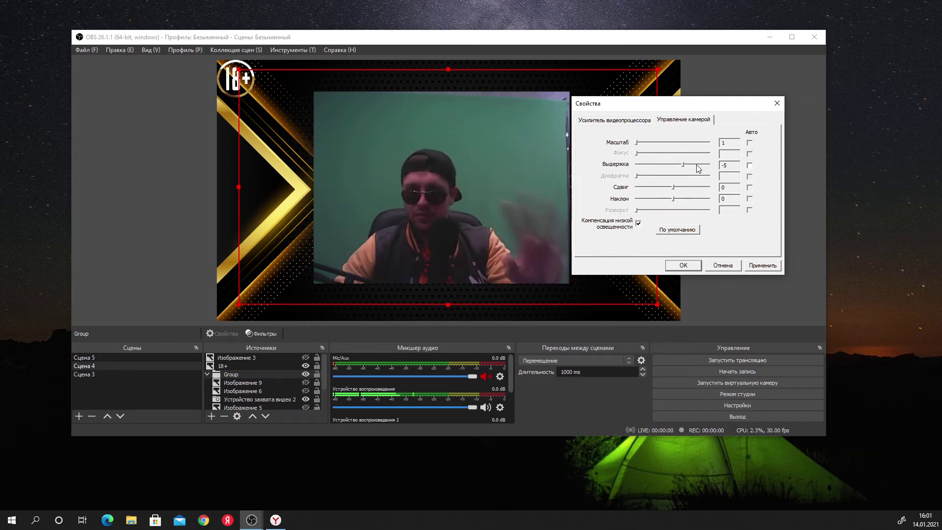
left_click_drag(684, 165, 673, 168)
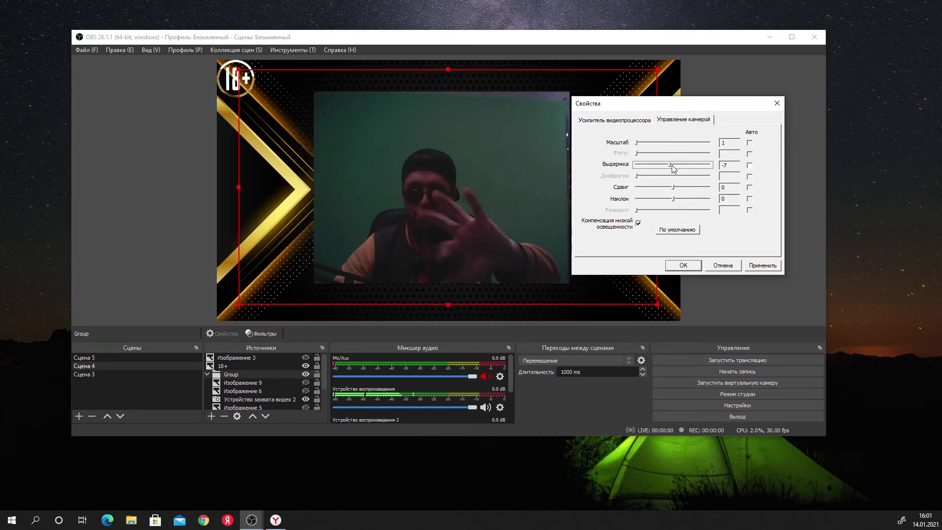
left_click_drag(676, 169, 701, 168)
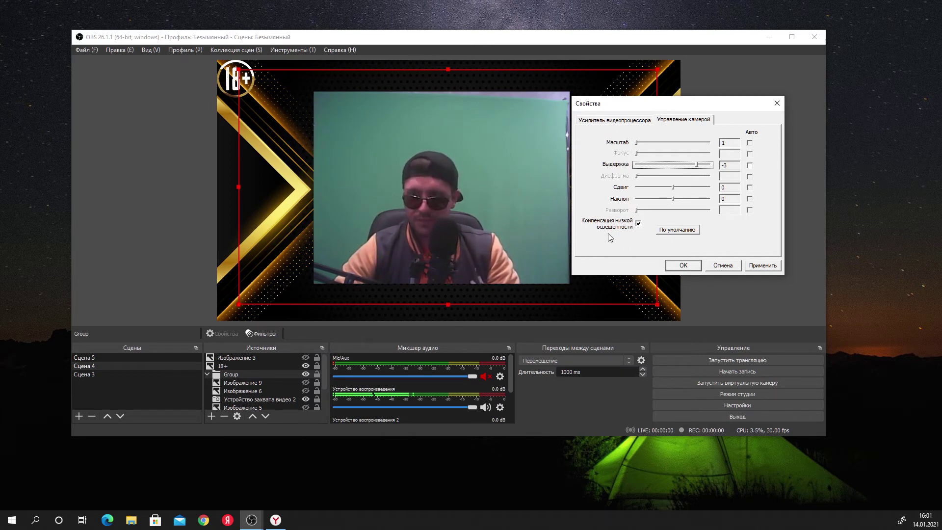
Try automatic exposure with low-light compensation (Компенсация низкой освещенности) switched off and on
left_click_drag(658, 104, 652, 103)
left_click(631, 222)
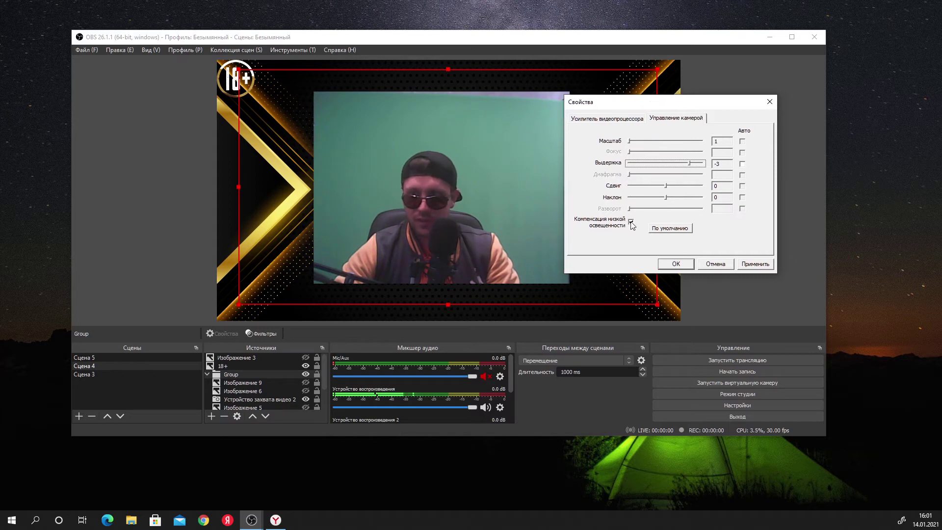
left_click(742, 165)
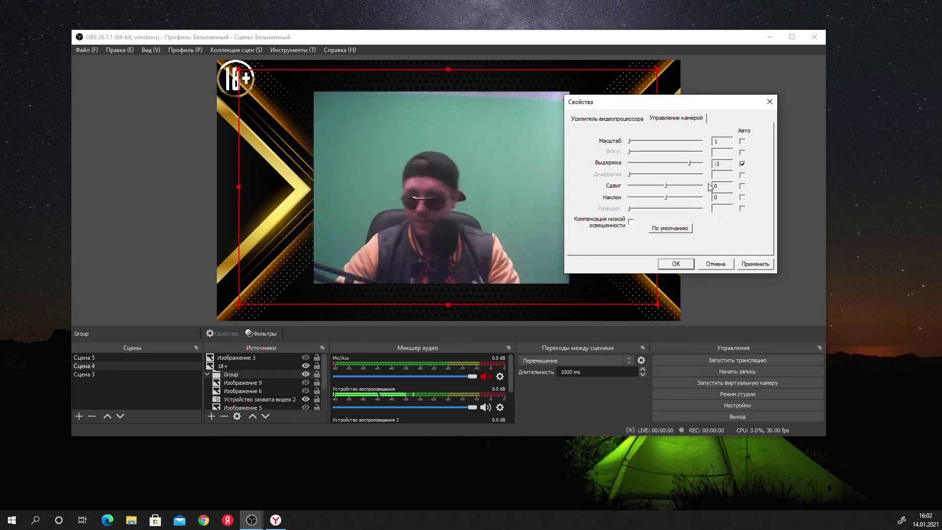
left_click(633, 223)
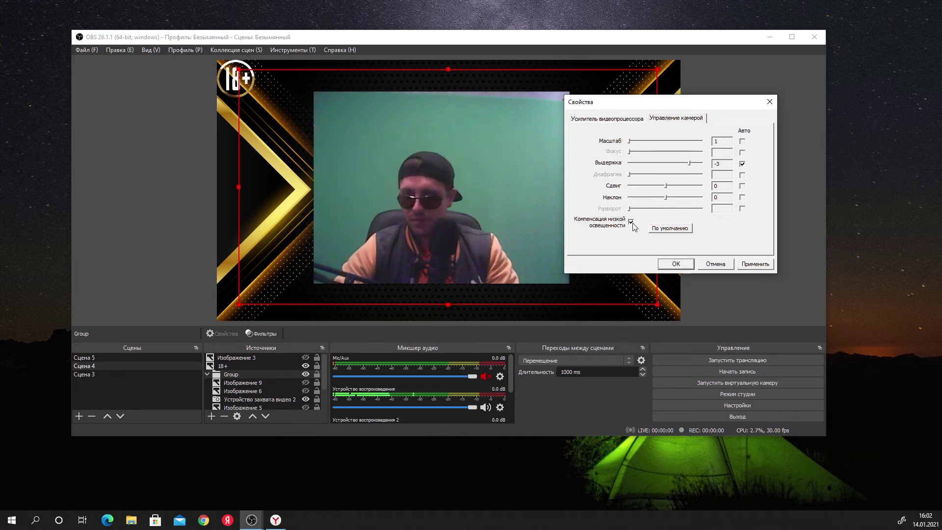
left_click(633, 223)
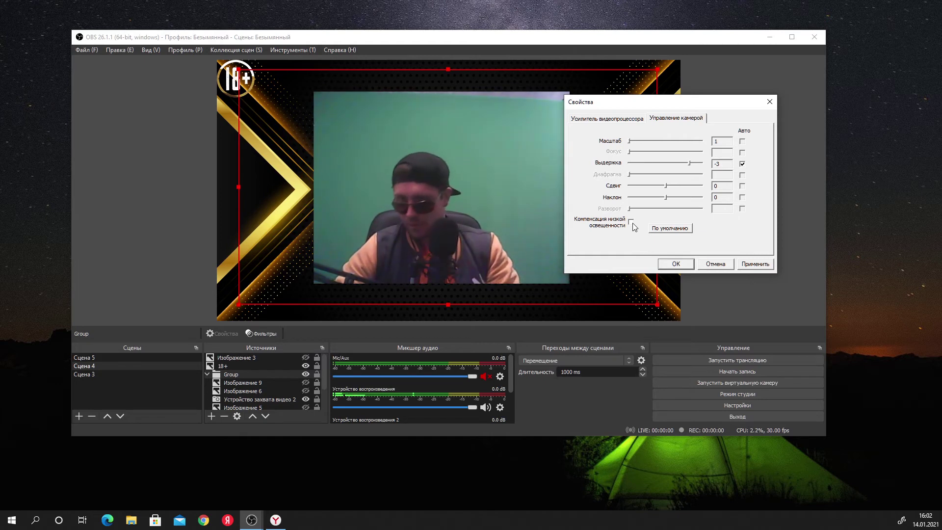
left_click(633, 224)
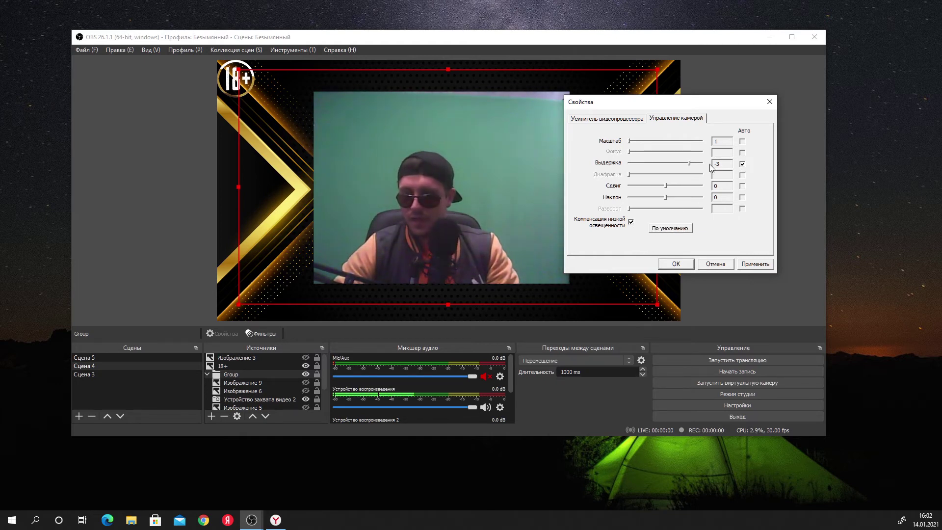
Turn off automatic exposure (Выдержка) and set the exposure to -4
left_click(743, 165)
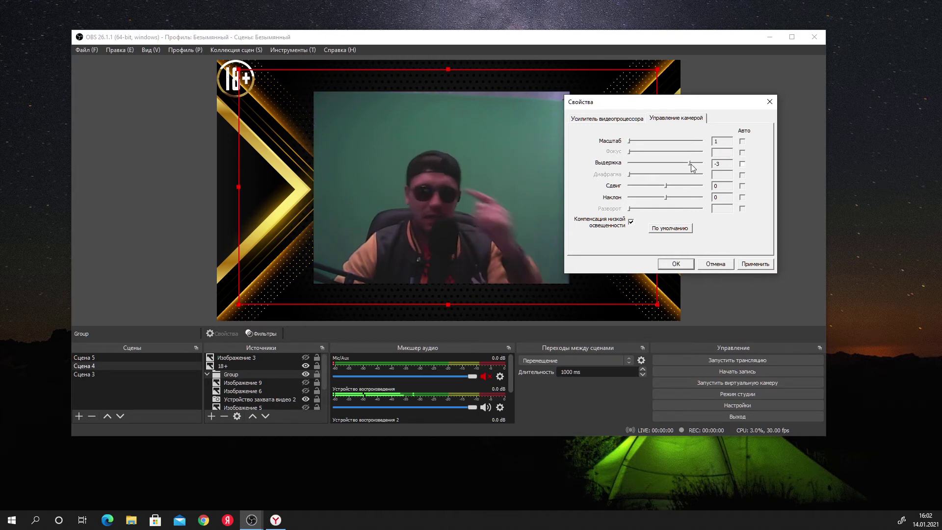
left_click_drag(690, 164, 680, 165)
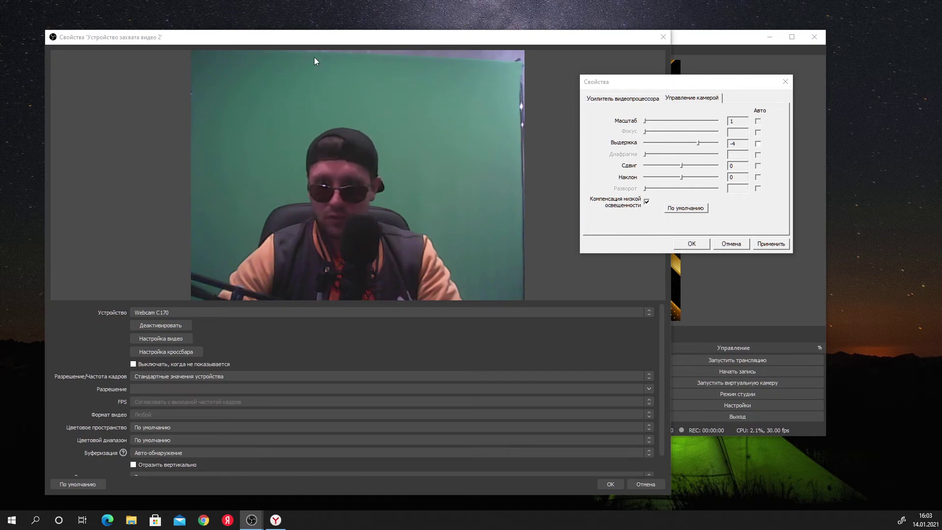
left_click(309, 39)
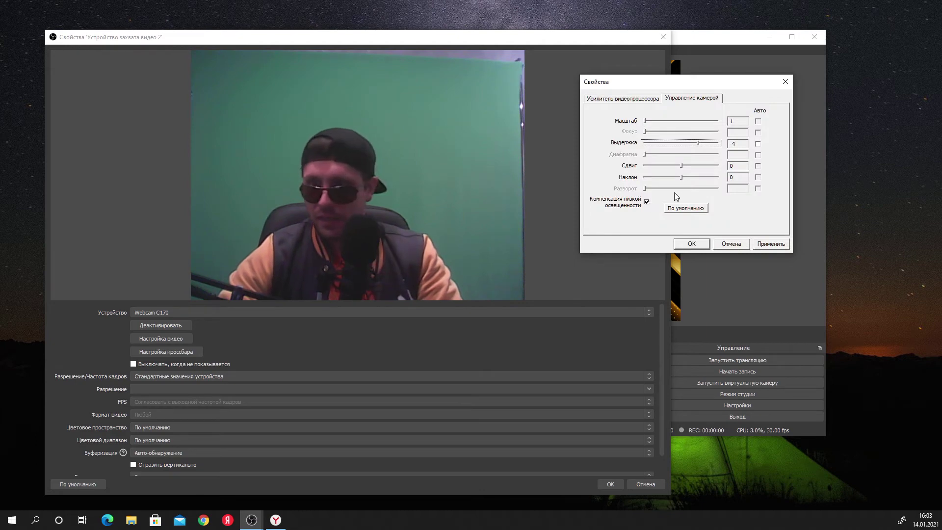
In the video amplifier settings, try brightness (Яркость) 15, contrast (Контрастность) 17, saturation (Насыщенность) 41 and sharpness (Четкость) 37
left_click(643, 100)
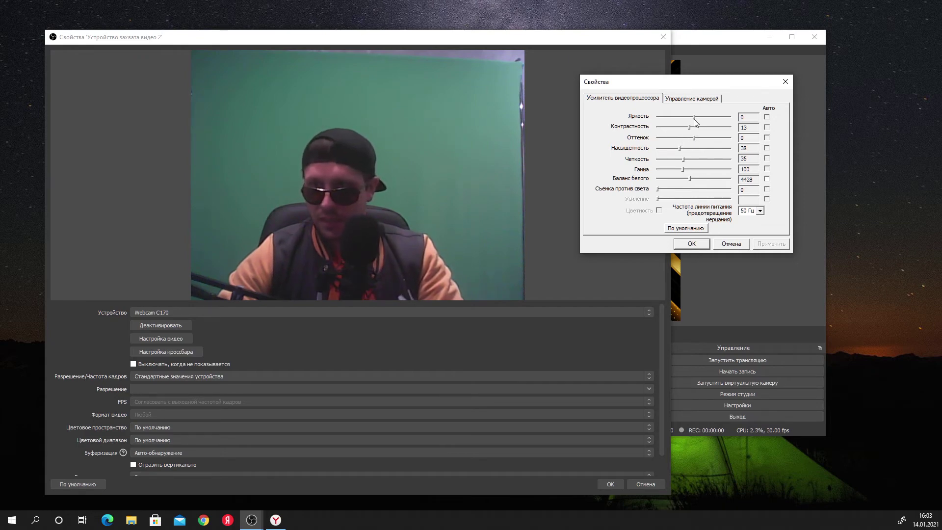
left_click_drag(696, 117, 701, 131)
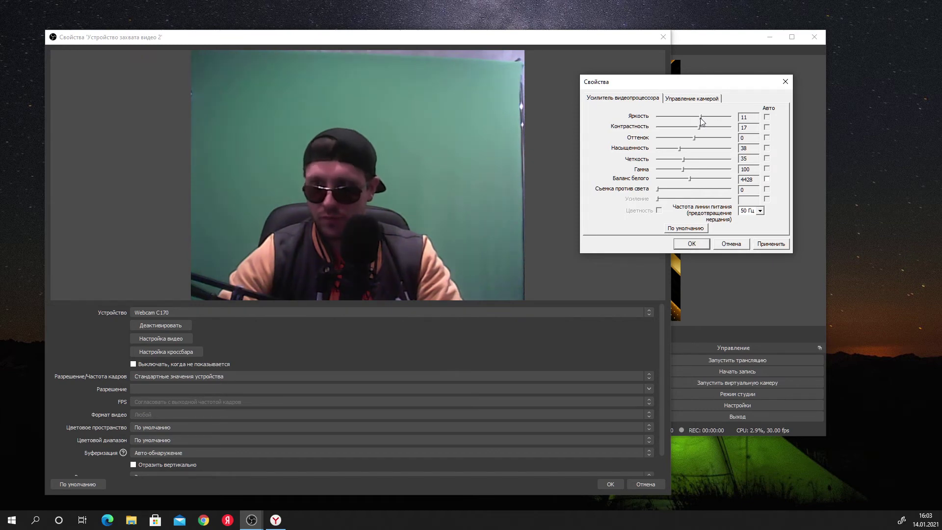
left_click_drag(700, 118, 703, 117)
left_click_drag(682, 150, 683, 150)
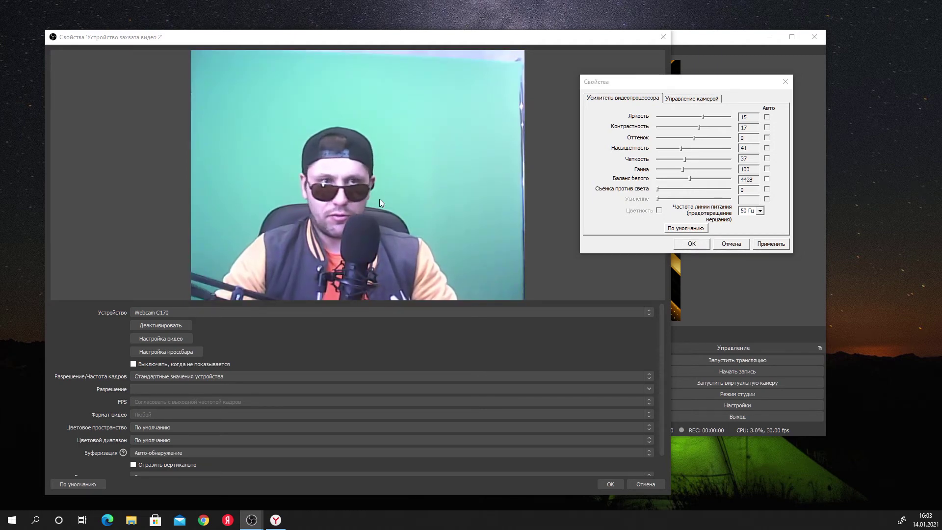
In the camera control settings, set the exposure (Выдержка) to -7
left_click(692, 98)
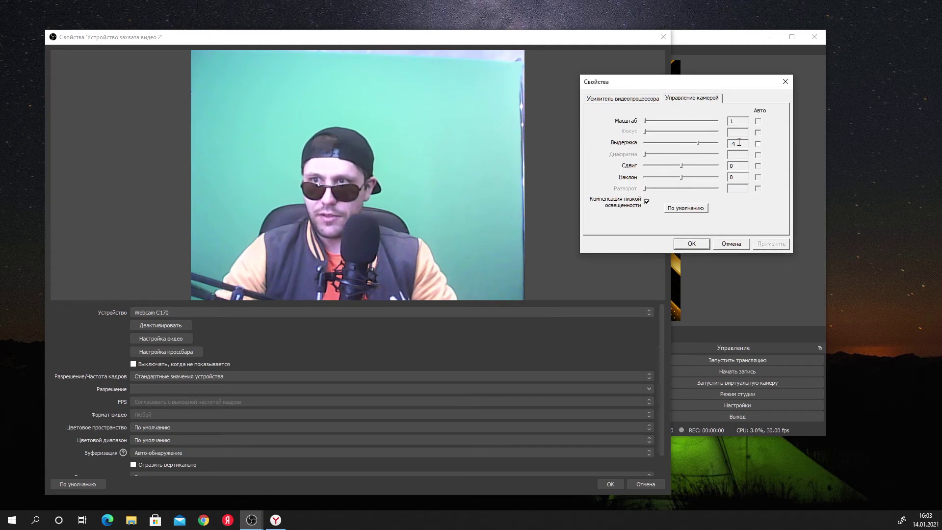
left_click(643, 98)
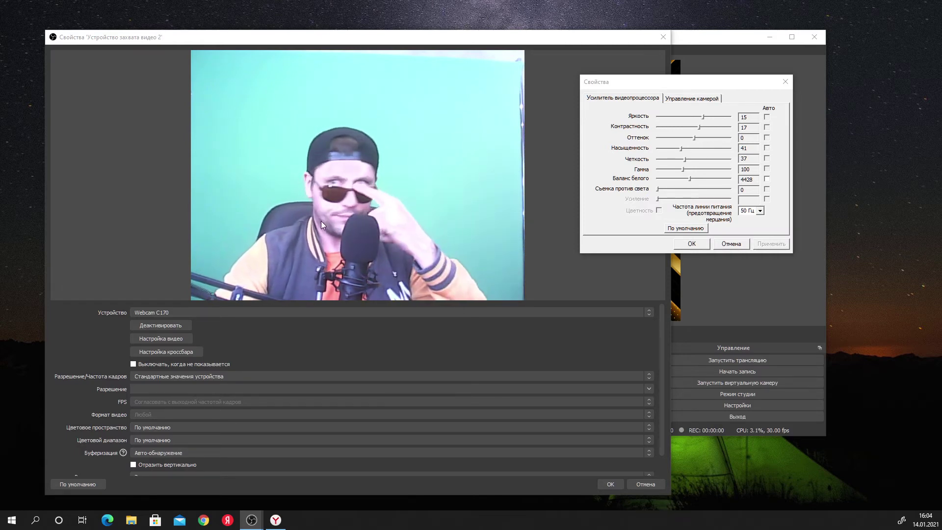
left_click(693, 99)
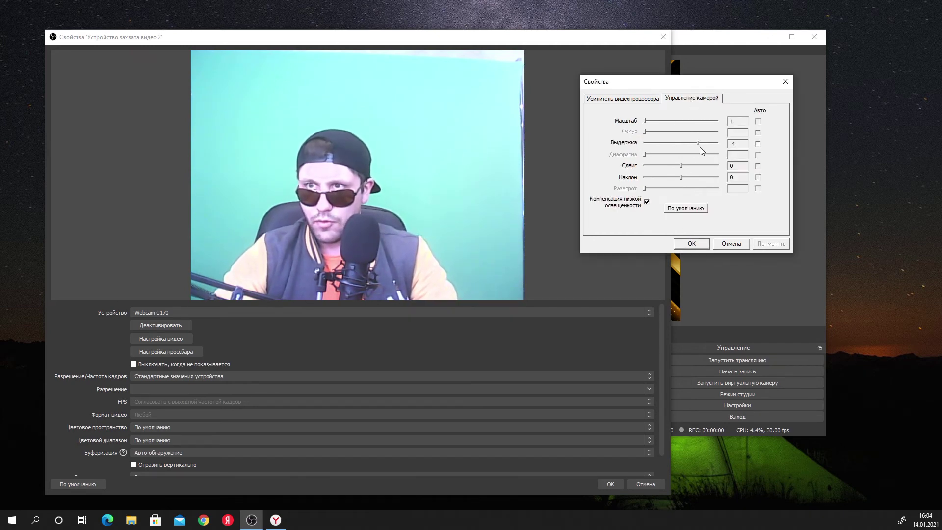
left_click_drag(699, 145, 680, 146)
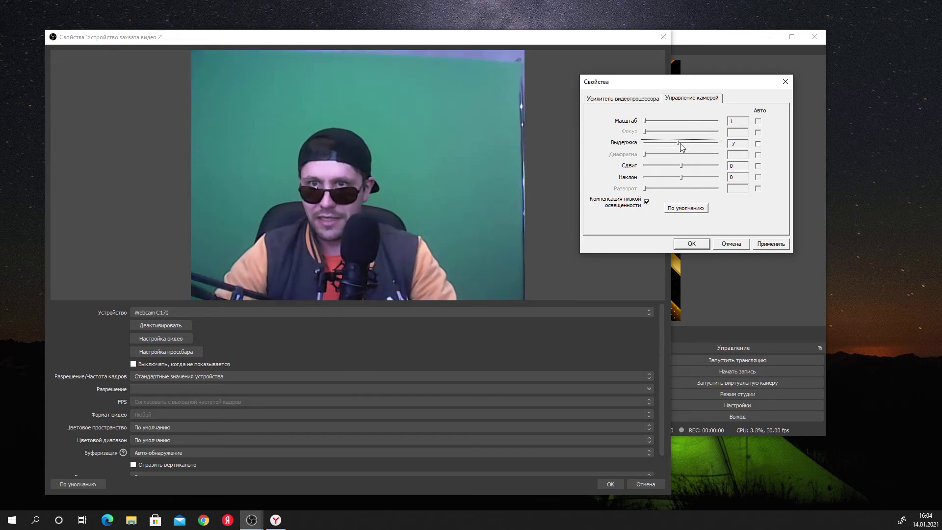
left_click_drag(682, 147, 680, 148)
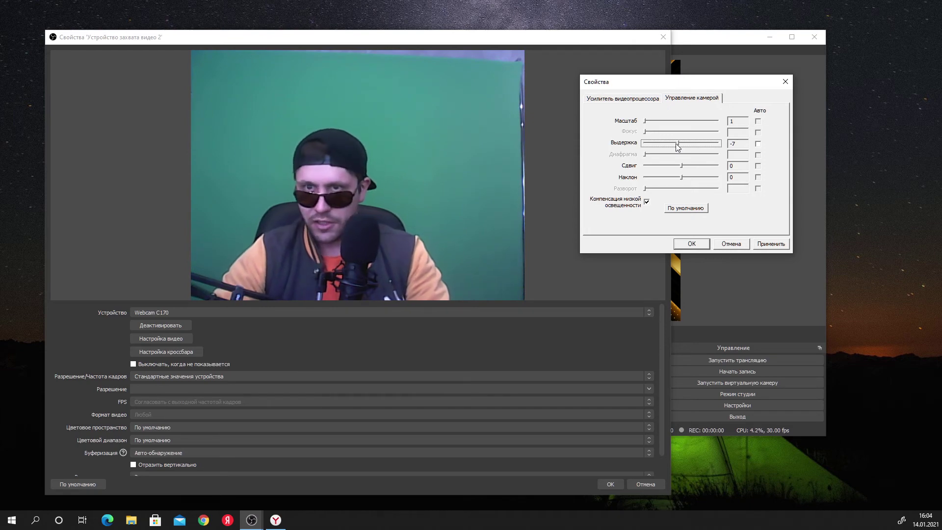
mouse_move(678, 147)
left_mouse_down()
mouse_move(666, 147)
mouse_move(679, 149)
left_mouse_up()
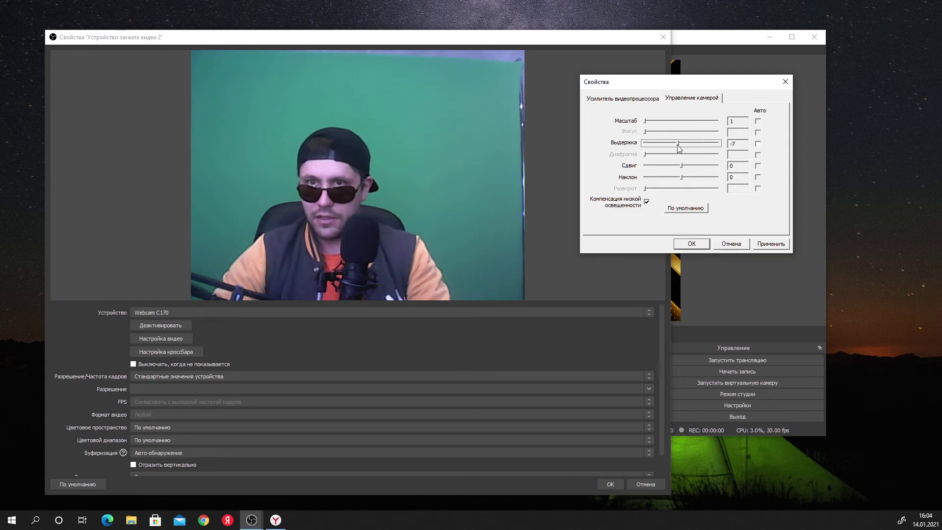
In the video amplifier settings, try brightness (Яркость) 29, contrast (Контрастность) 19 and hue (Оттенок) -1707
left_click(629, 100)
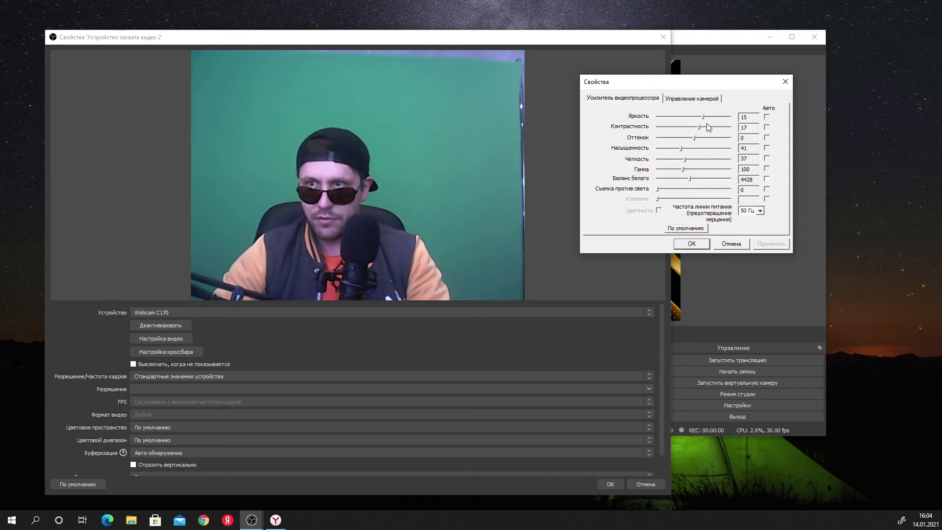
left_click_drag(705, 117, 705, 128)
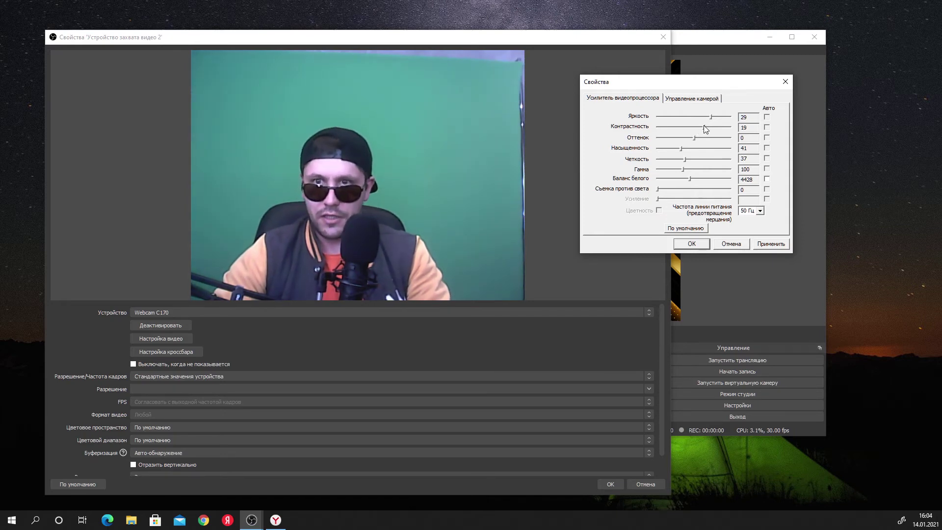
mouse_move(702, 140)
left_mouse_down()
mouse_move(678, 140)
mouse_move(691, 140)
left_mouse_up()
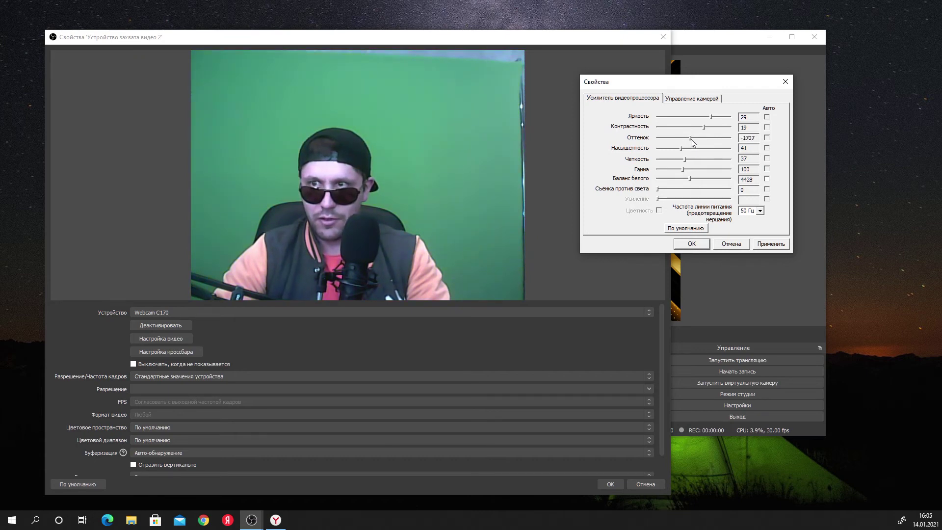
Restore the video amplifier defaults, and set brightness (Яркость) to 7 and contrast (Контрастность) to 17
left_click(700, 229)
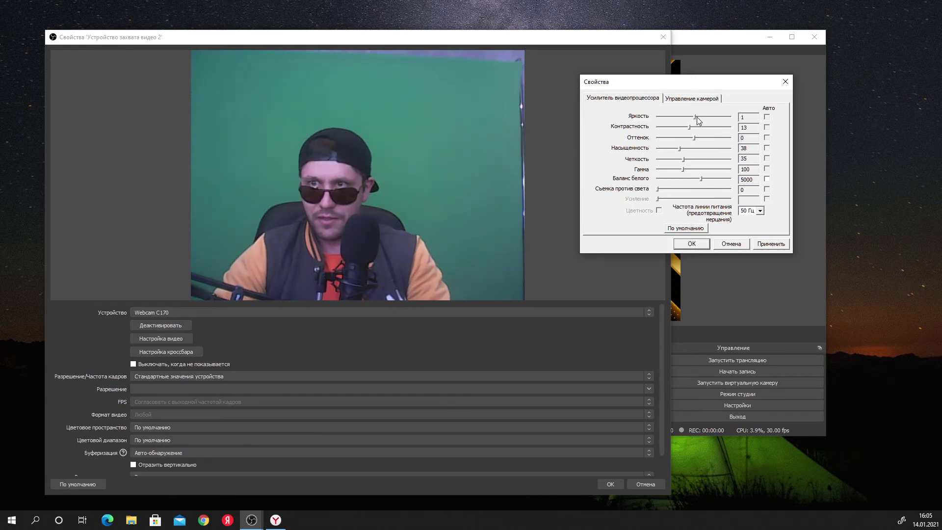
left_click_drag(697, 118, 696, 127)
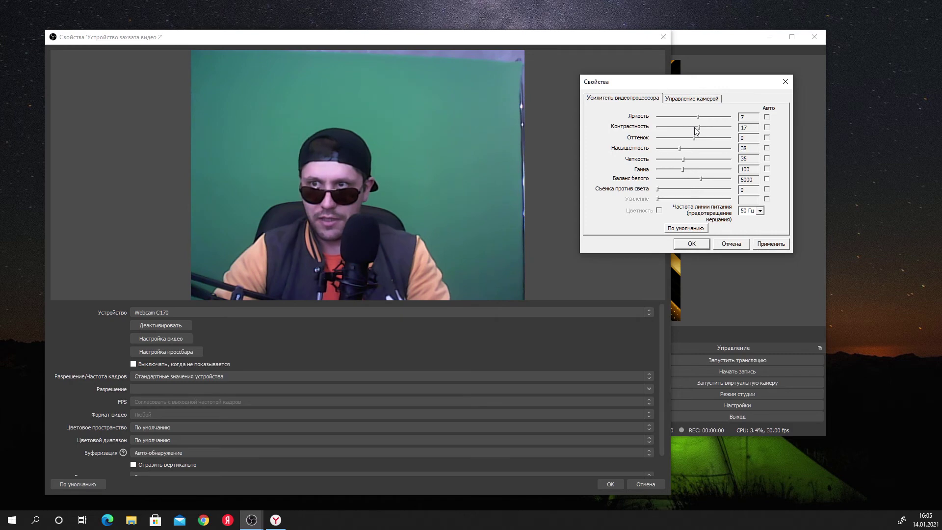
left_click_drag(704, 132, 699, 131)
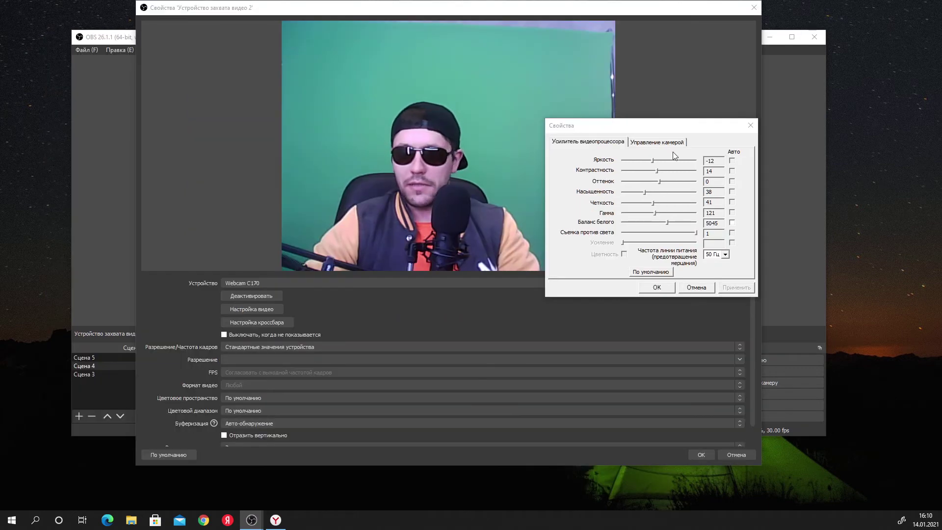
Review the webcam driver's video amplifier and camera control settings, keeping the driver dialog clear of the preview
left_click_drag(671, 128, 596, 120)
left_click(577, 138)
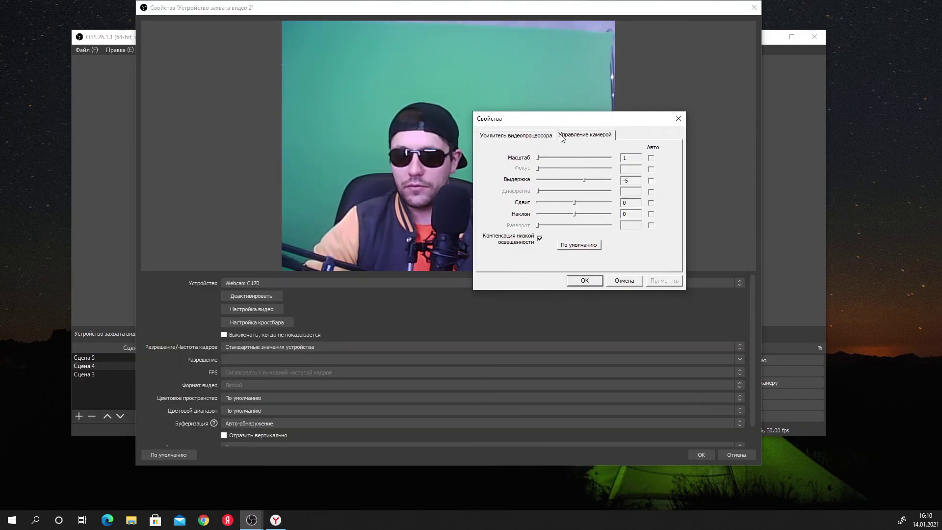
left_click(540, 138)
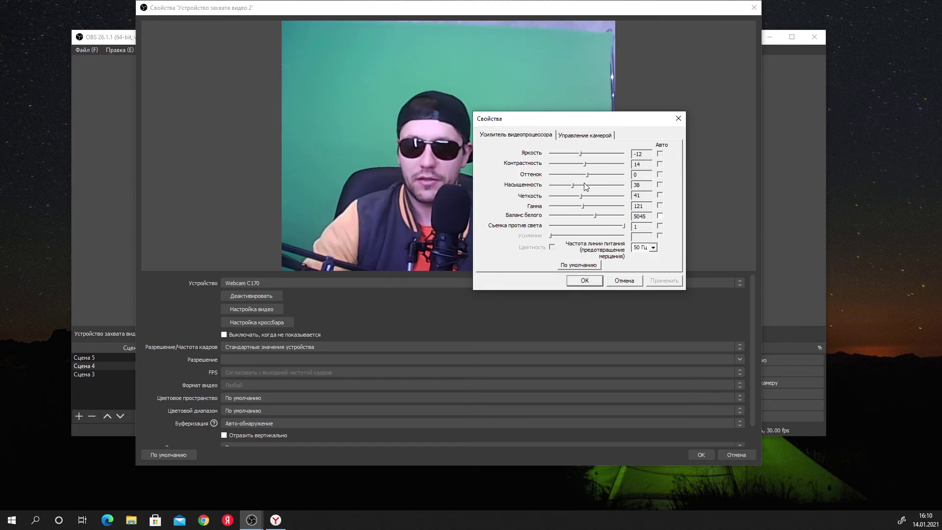
left_click(593, 139)
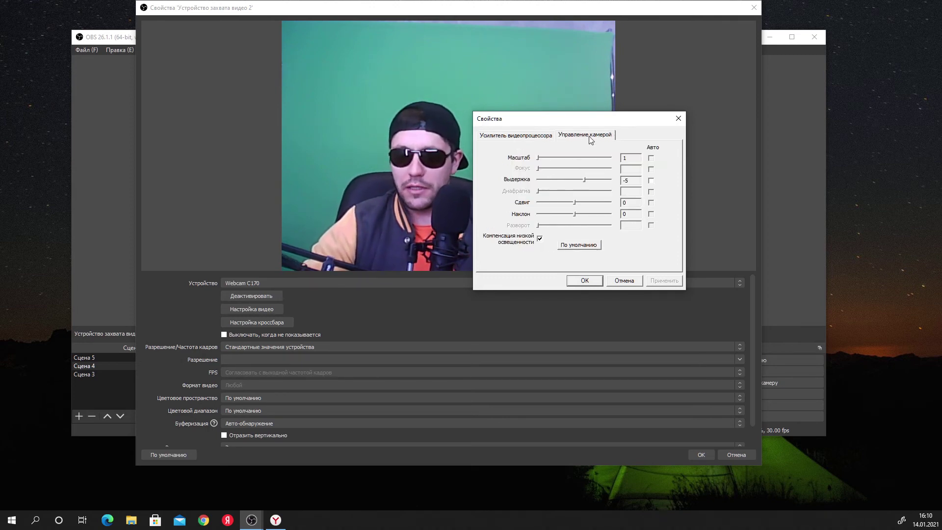
left_click(537, 138)
left_click(577, 136)
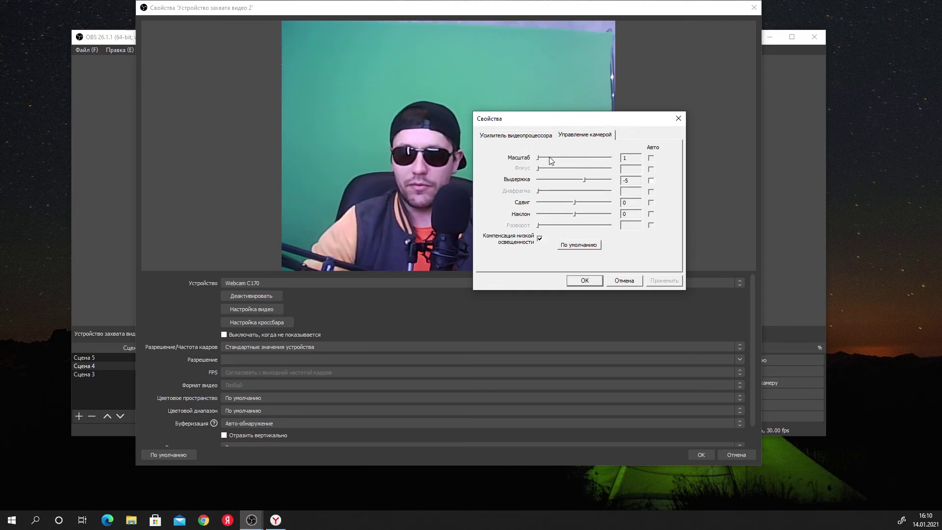
left_click_drag(585, 121, 728, 107)
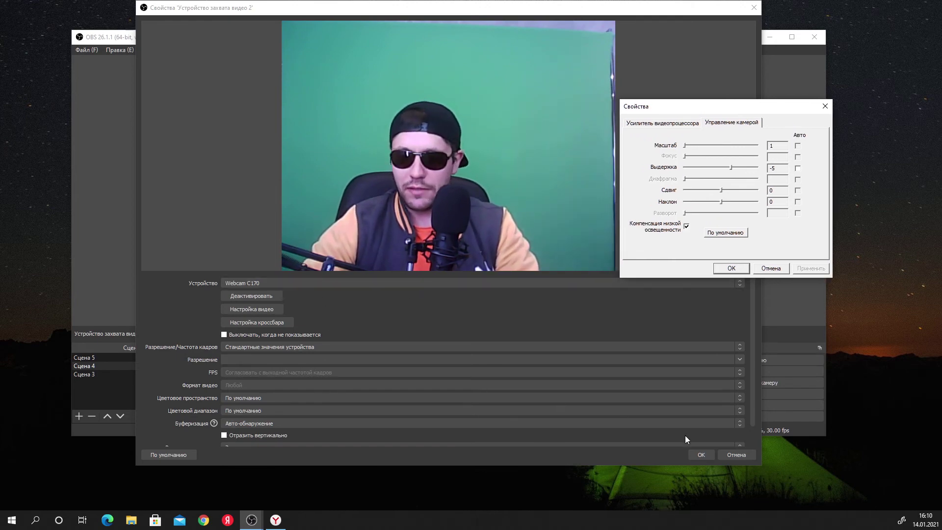
Accept the capture source's properties, open the filters of "Устройство захвата видео 2" and look through the available effect filters
left_click(704, 458)
right_click(253, 375)
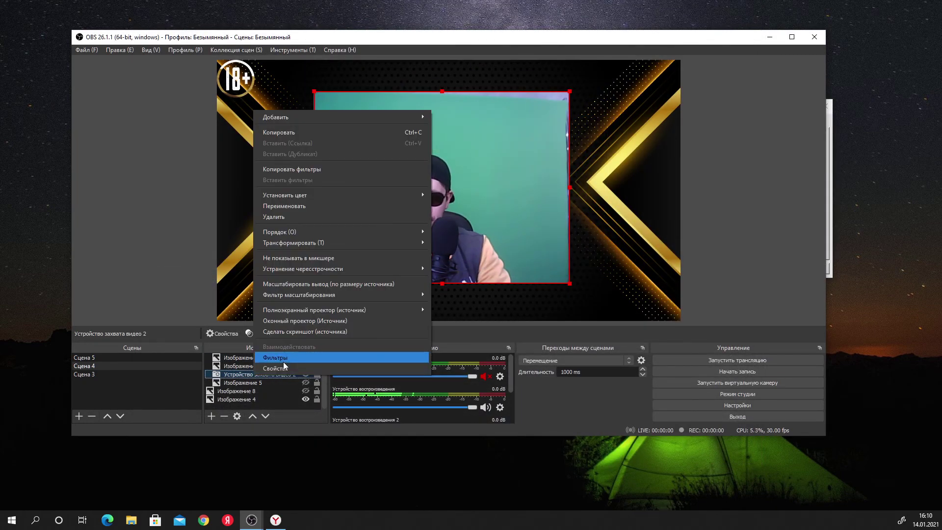
left_click(284, 361)
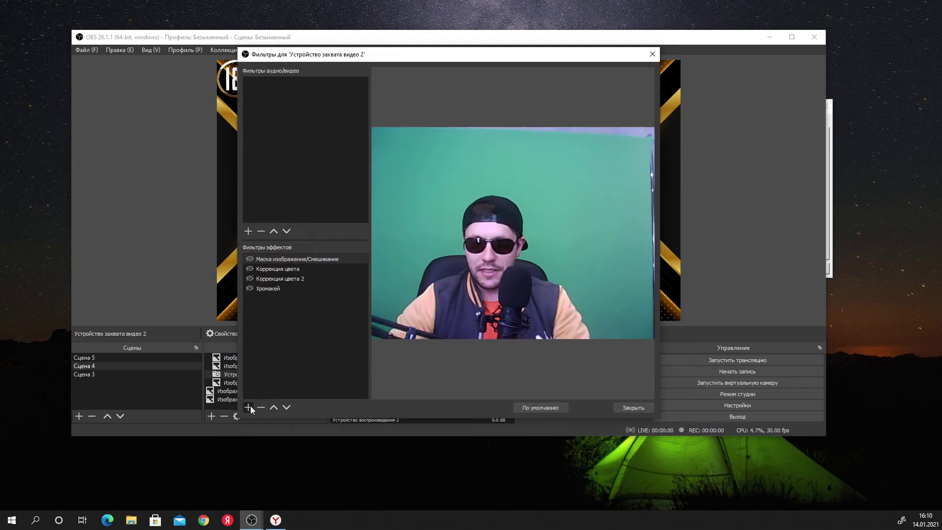
left_click(248, 407)
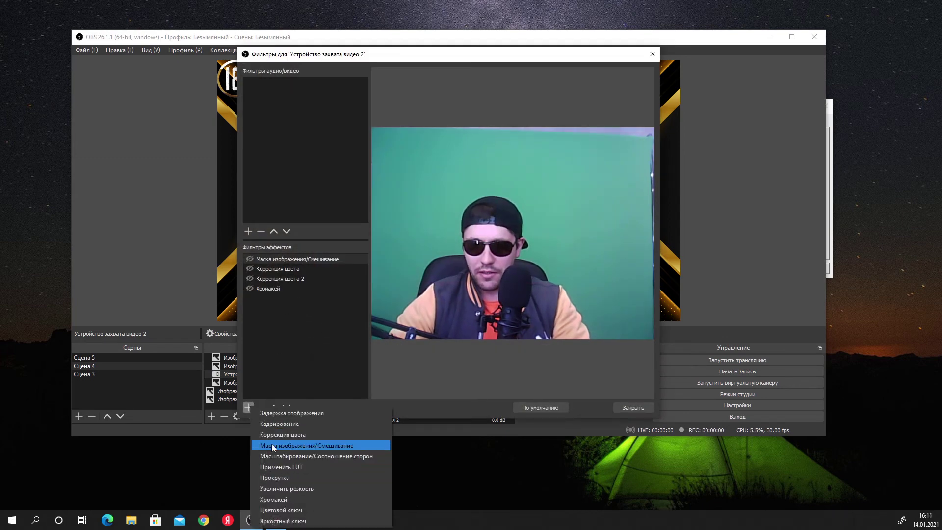
key("Escape")
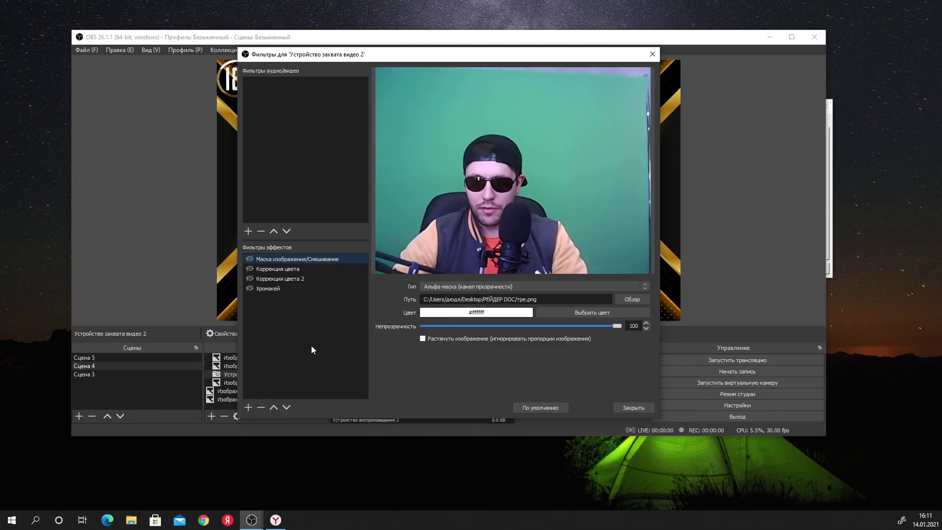
Enable the existing "Коррекция цвета" effect filter and move the filters window aside to uncover the scene preview
left_click(275, 270)
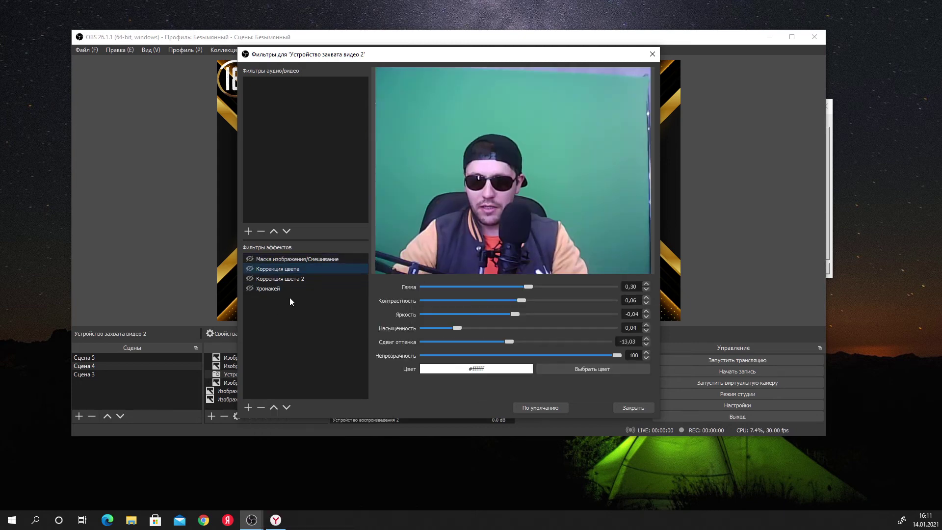
left_click(250, 269)
left_click_drag(447, 56, 326, 37)
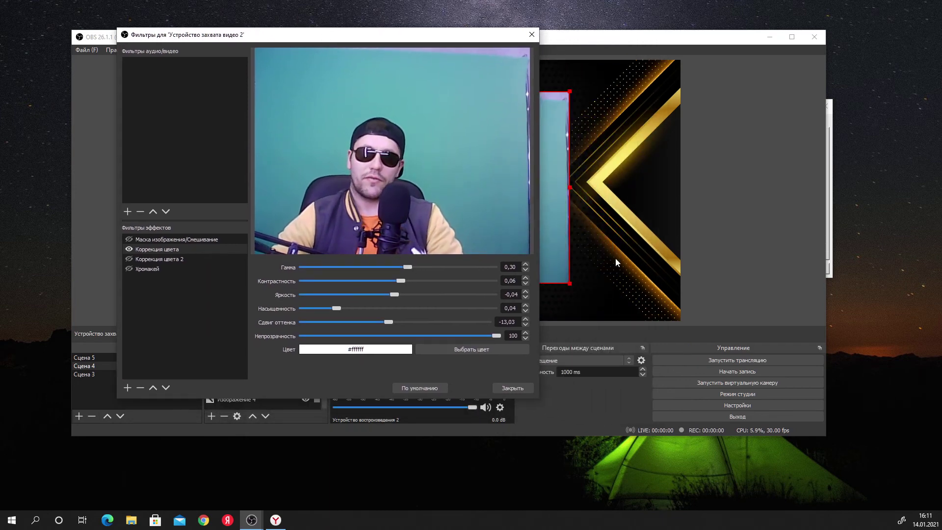
Bring the webcam driver dialog beside the filters window and examine its video amplifier and camera control settings
left_click(831, 271)
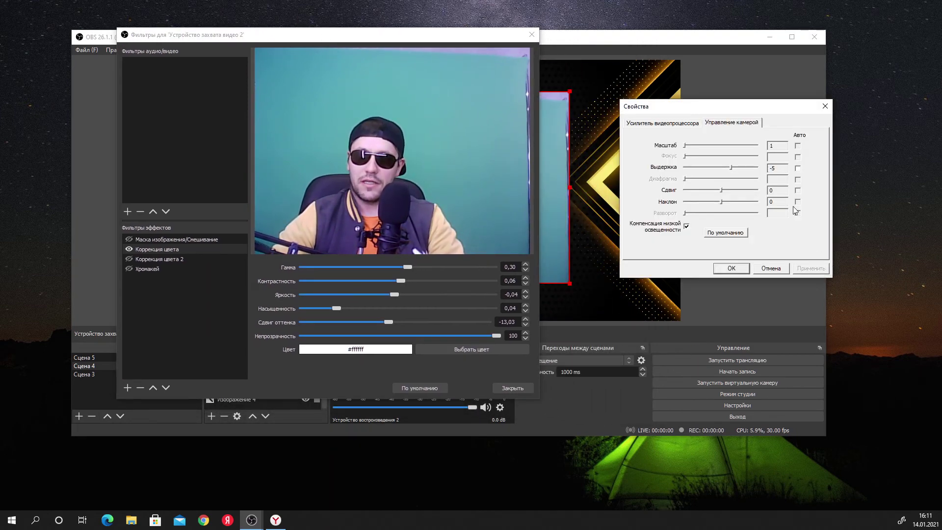
left_click_drag(704, 105, 647, 143)
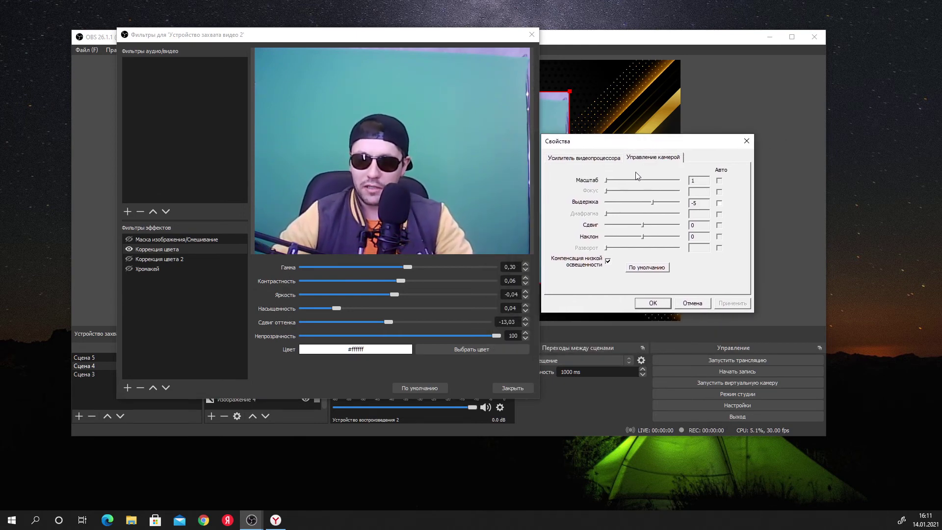
left_click(613, 158)
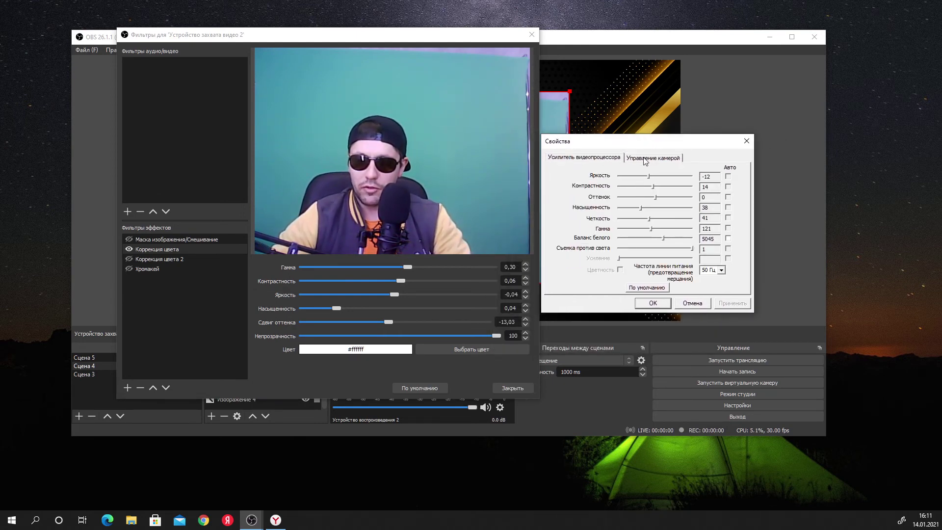
left_click(631, 157)
left_click(614, 158)
left_click(631, 157)
left_click_drag(641, 143, 681, 140)
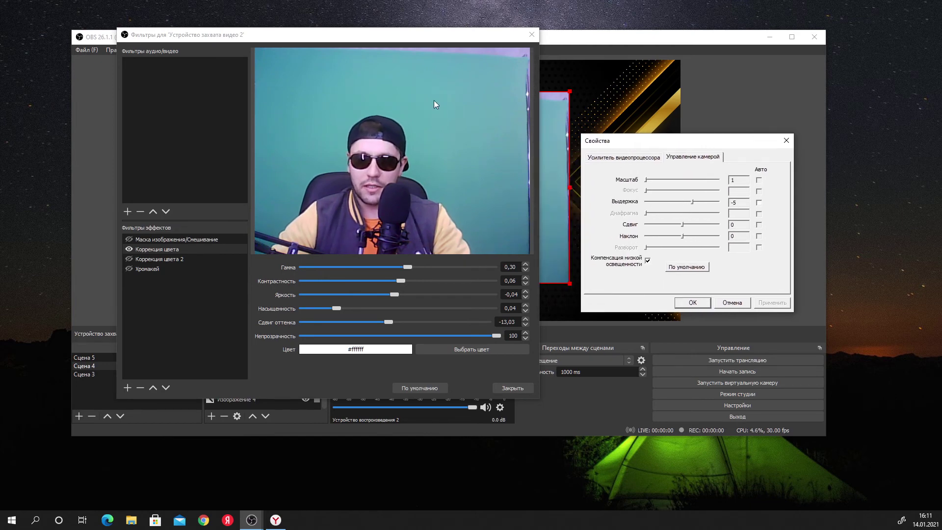
left_click_drag(414, 41, 408, 40)
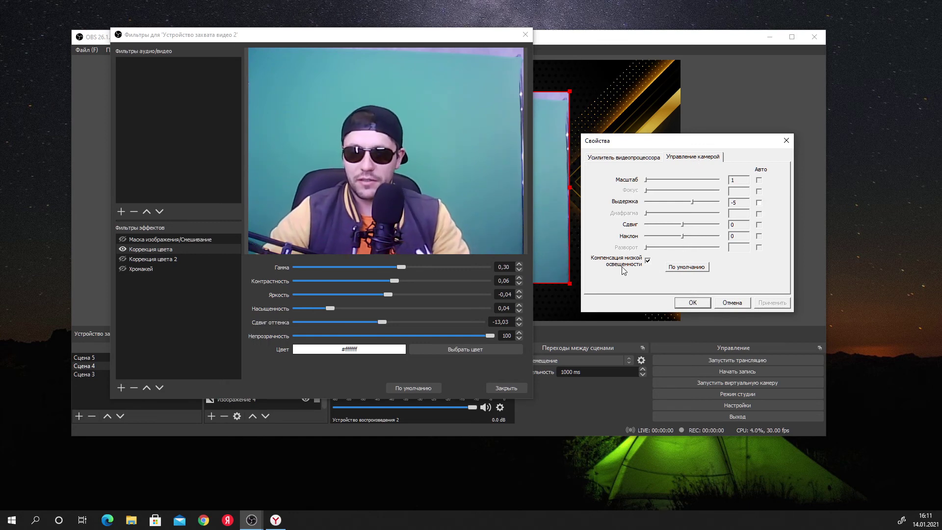
Try automatic exposure (Выдержка) with the color correction active and switch it off again
left_click(759, 204)
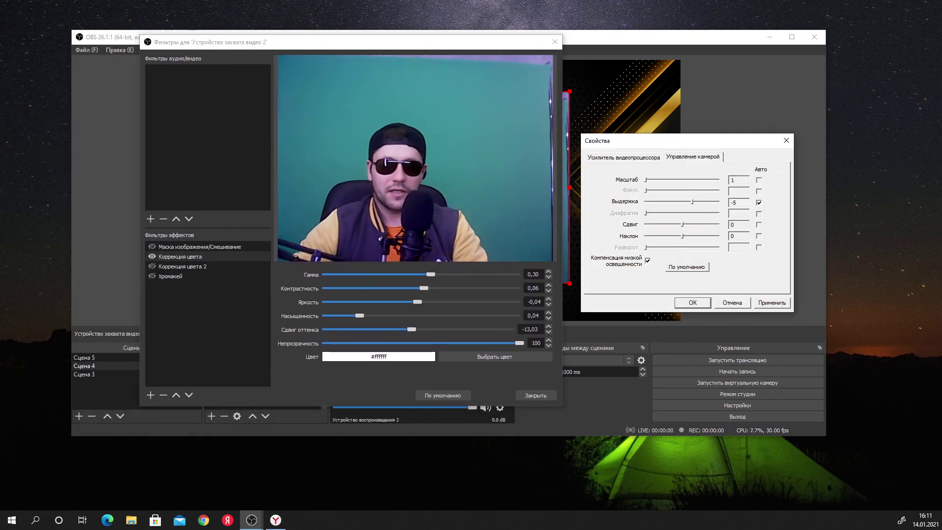
left_click(759, 202)
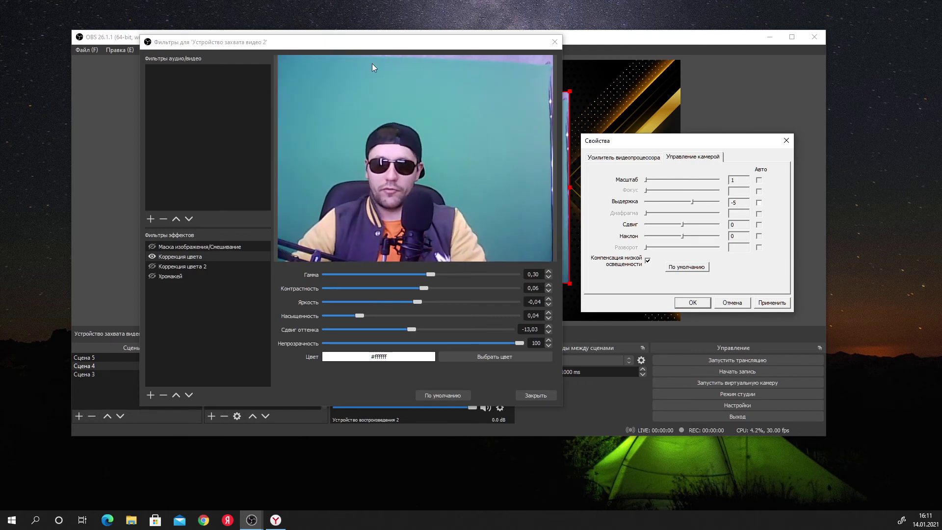
Close the driver settings and the filters window, and reopen the filters of "Устройство захвата видео 2"
key("Escape")
key("Escape")
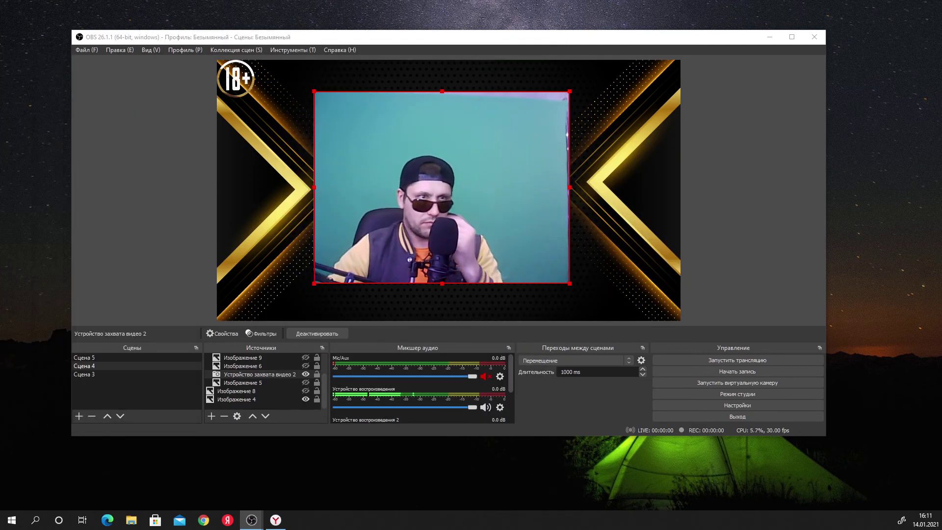
left_click(262, 334)
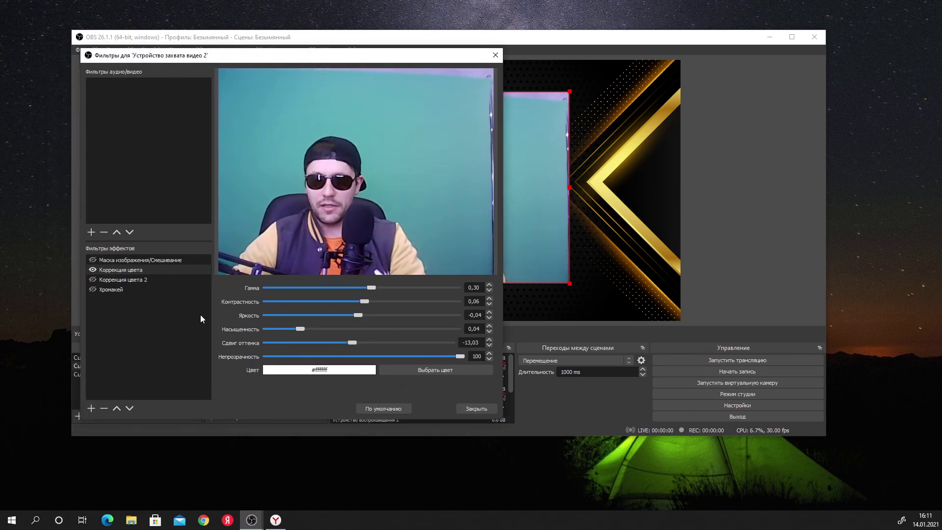
Enable the "Маска изображения/Смешивание" filter on the webcam, close its filters, and show the "ТВОЙ DOC" frame image around the picture
left_click(92, 260)
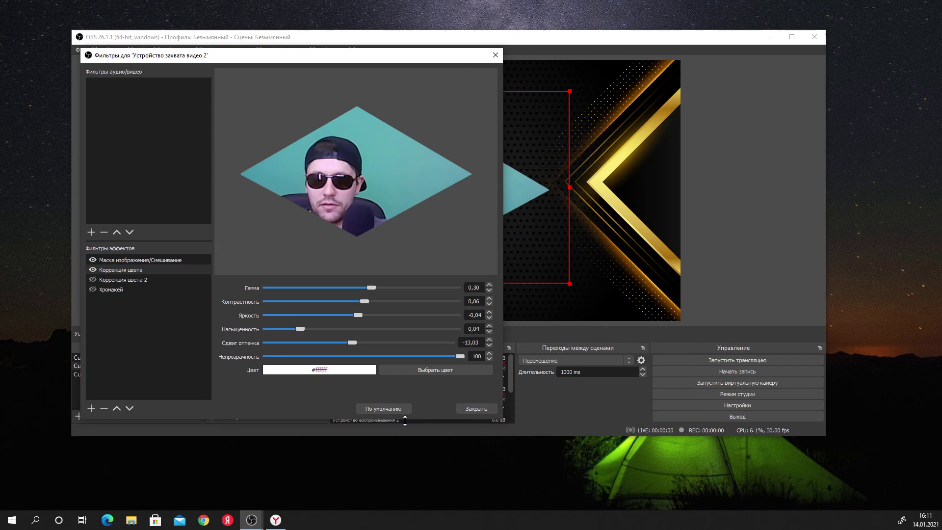
left_click(463, 411)
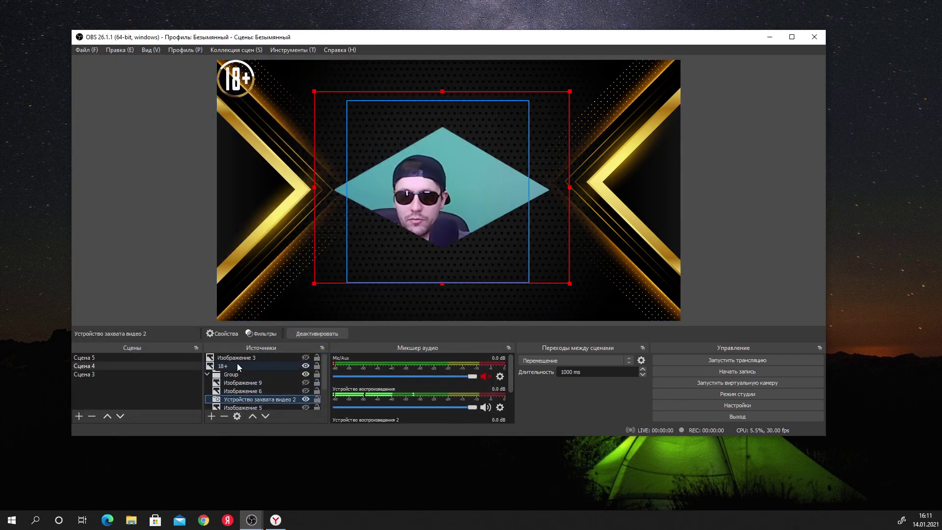
left_click(237, 379)
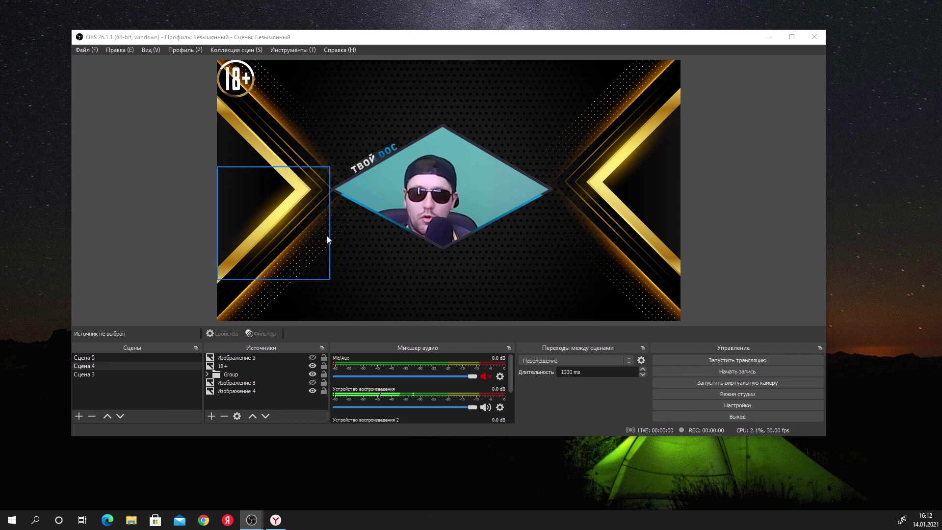
Select the collapsed Group in the scene and check it by switching its visibility off and on again
left_click(424, 202)
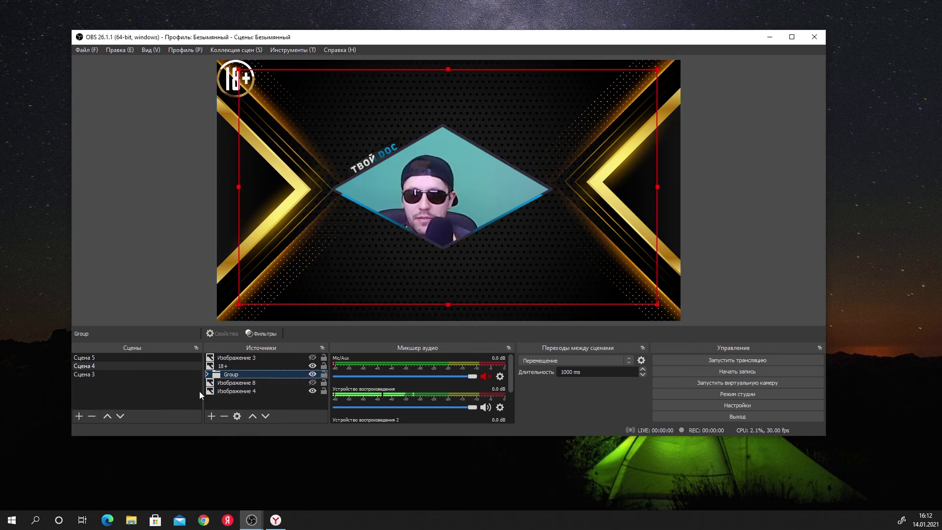
left_click(312, 374)
left_click(312, 374)
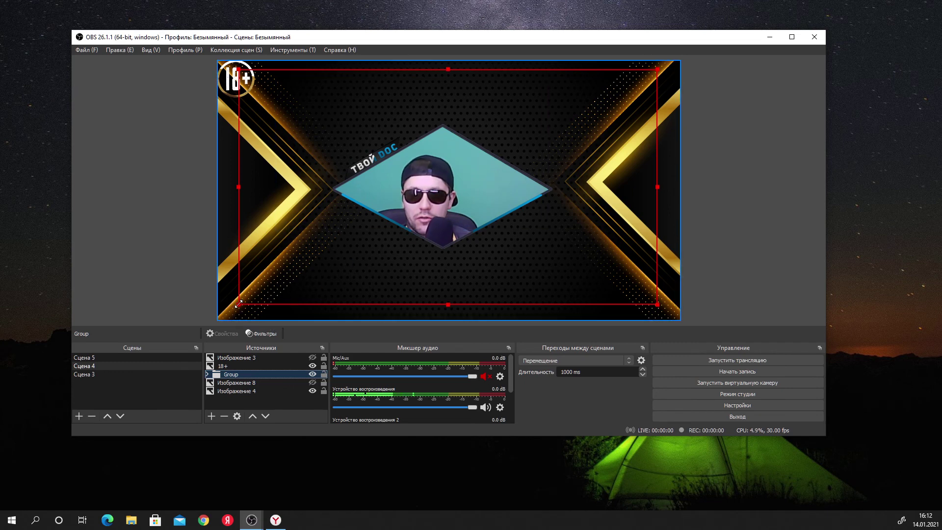
Scale down the webcam Group and place its diamond frame in the lower-left corner of the scene canvas
left_click_drag(239, 304, 364, 233)
left_click_drag(493, 176, 296, 286)
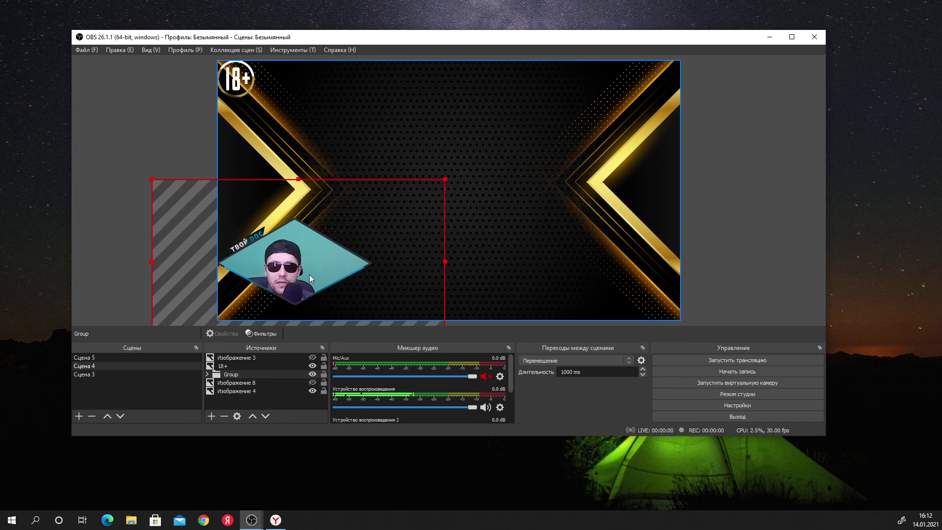
left_click_drag(309, 276, 380, 173)
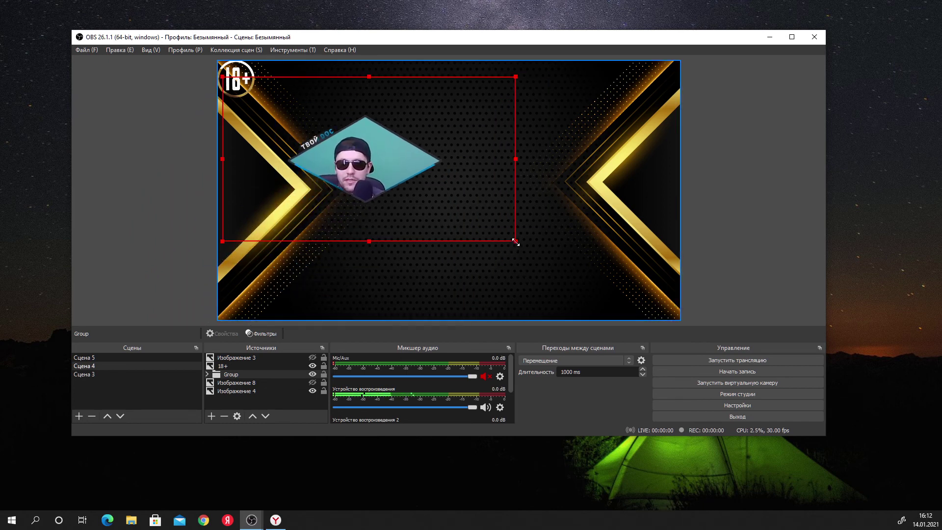
left_click_drag(516, 241, 565, 268)
left_click_drag(511, 218, 431, 315)
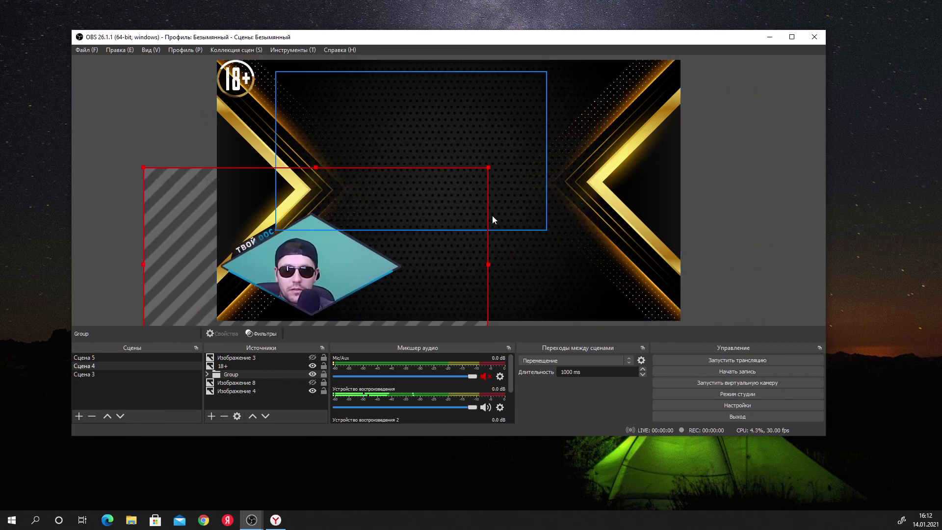
left_click_drag(488, 168, 469, 178)
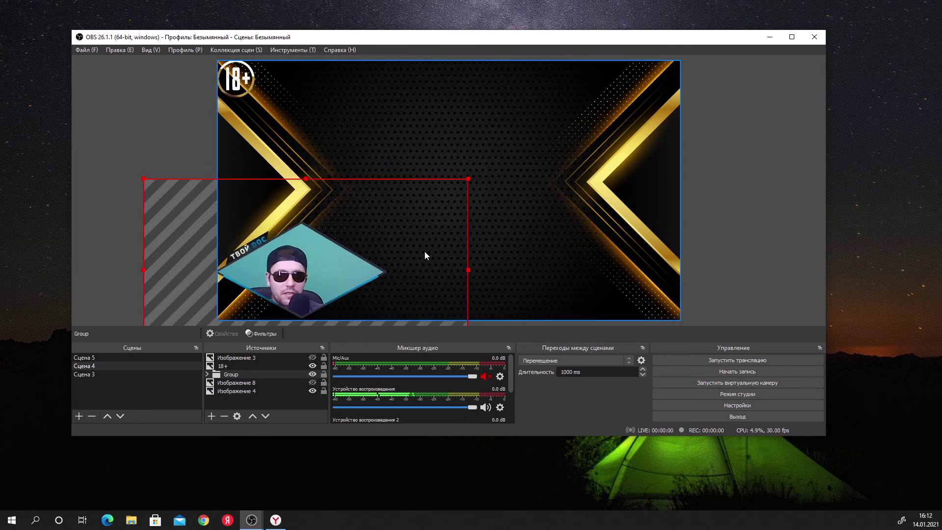